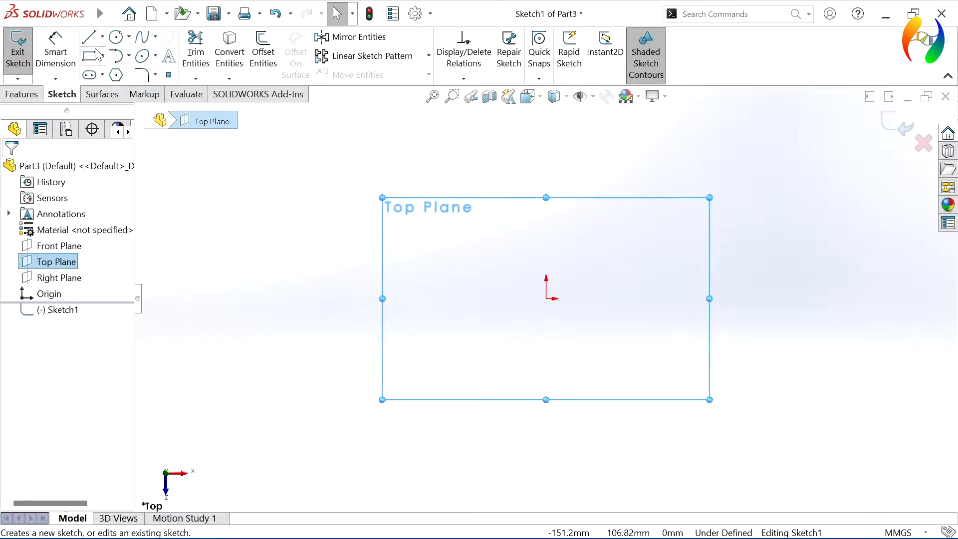
- Sketch connected lines from the origin: a vertical about 32 mm high, a horizontal going right, a riser and a short top edge
left_click(93, 38)
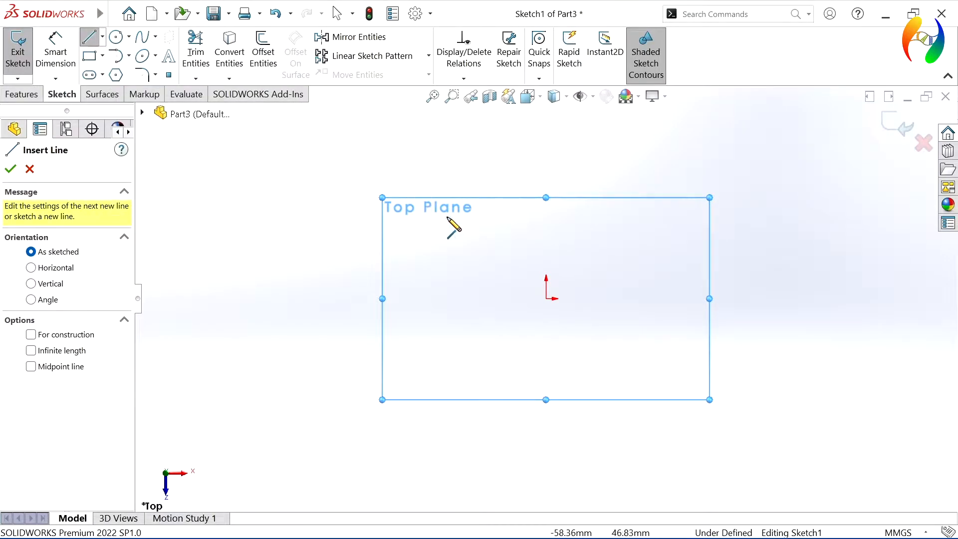
left_click(547, 299)
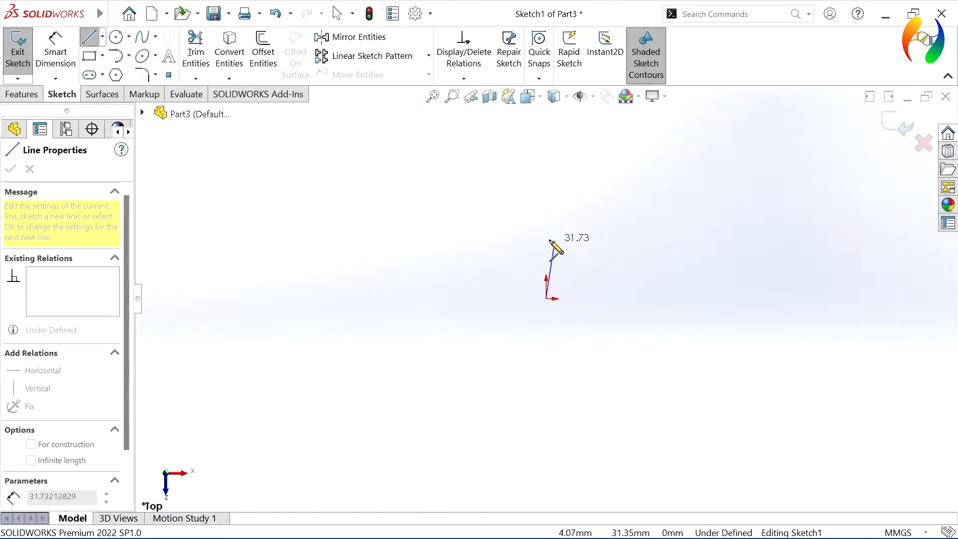
left_click(546, 240)
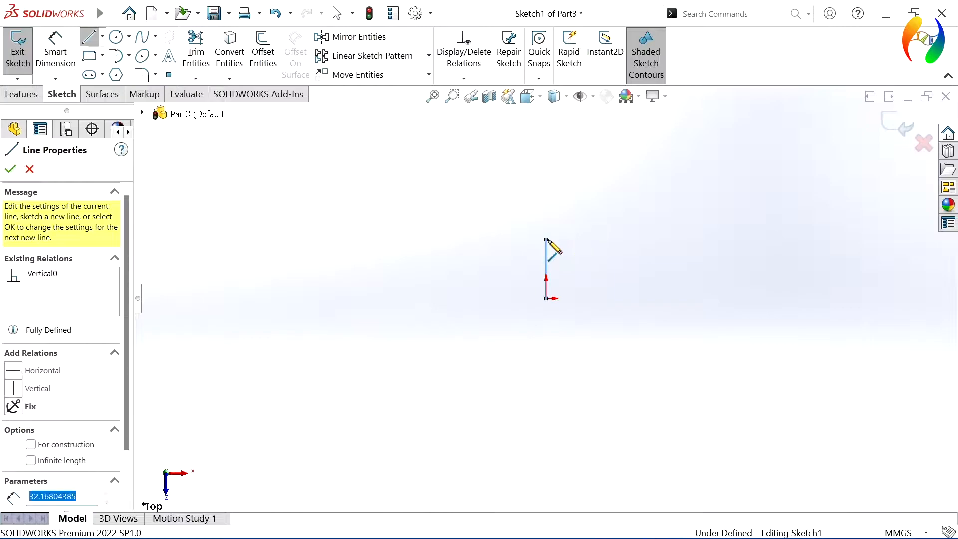
left_click(660, 240)
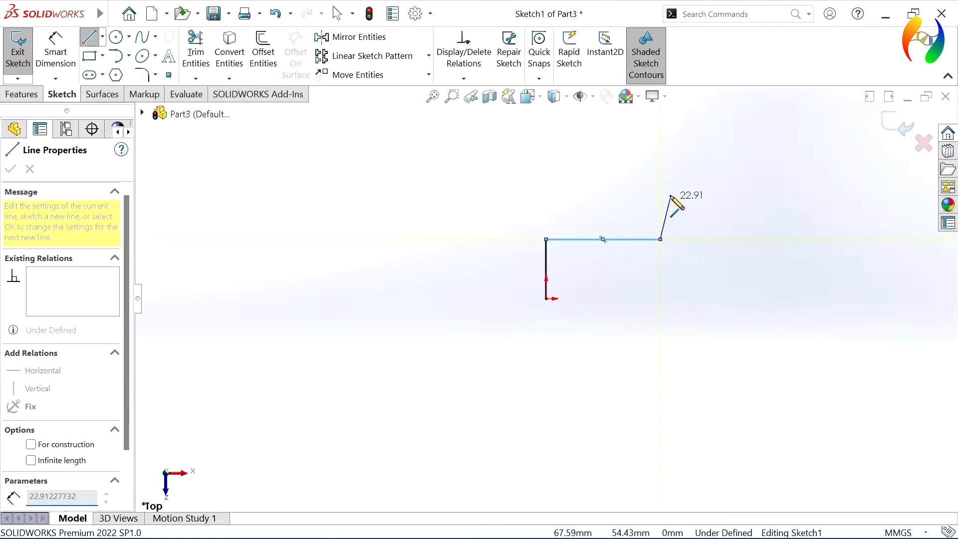
left_click(661, 172)
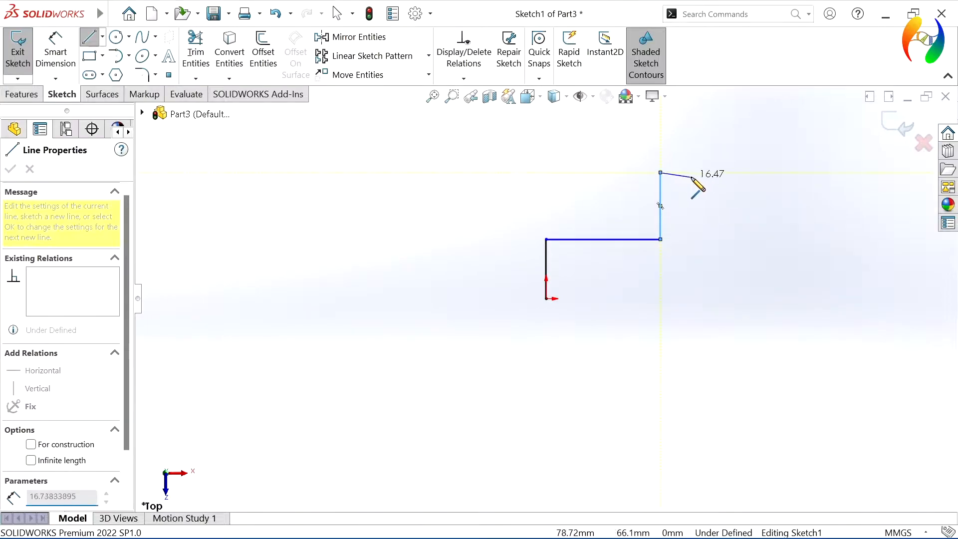
left_click(704, 172)
- Continue the lines around a recess in the right side and a lower flange, closing the profile at the origin with a line about 62 mm long
left_click(704, 190)
left_click(687, 189)
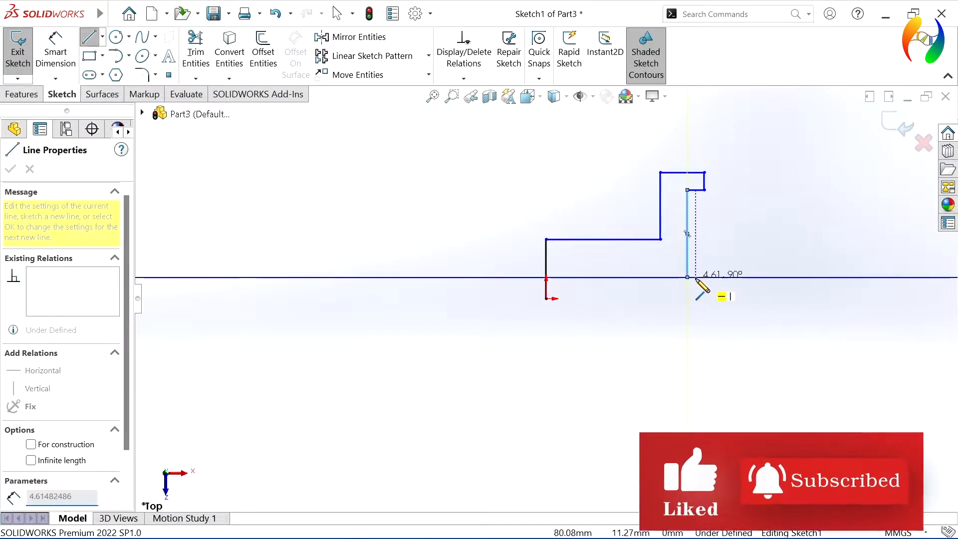
left_click(687, 277)
left_click(704, 277)
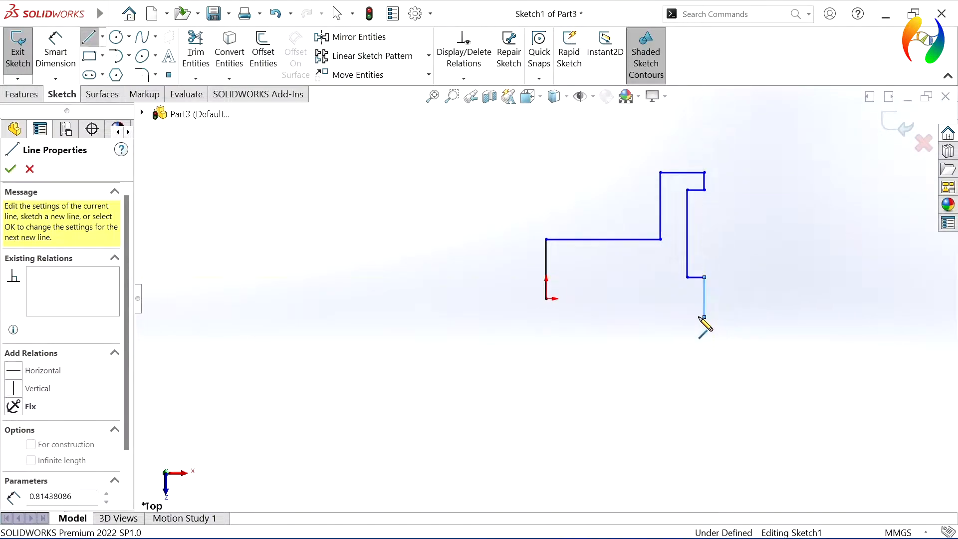
left_click(661, 317)
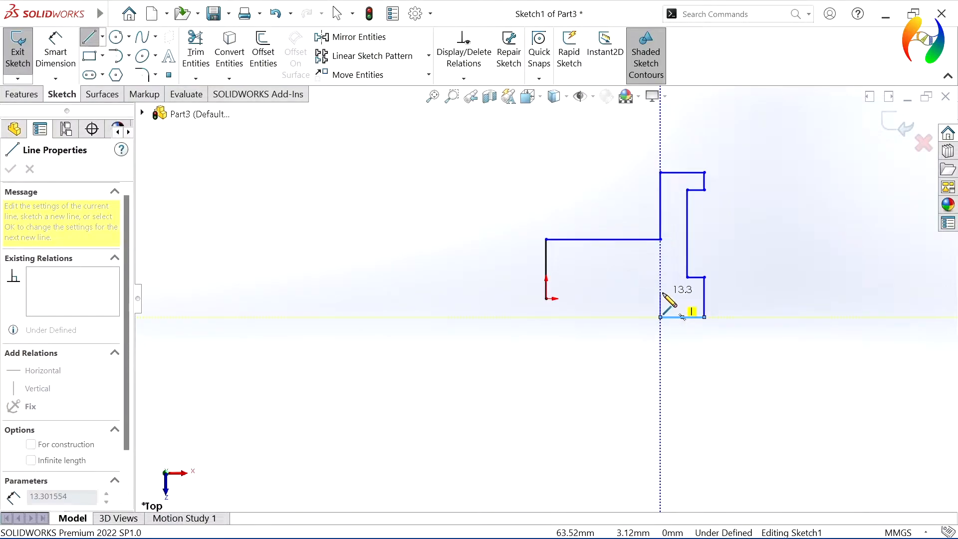
left_click(660, 293)
left_click(547, 301)
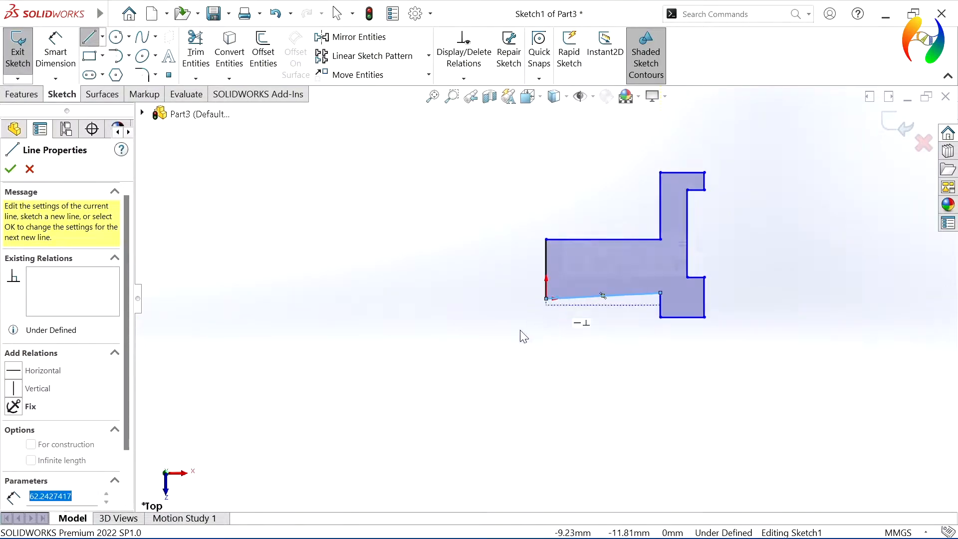
key("Escape")
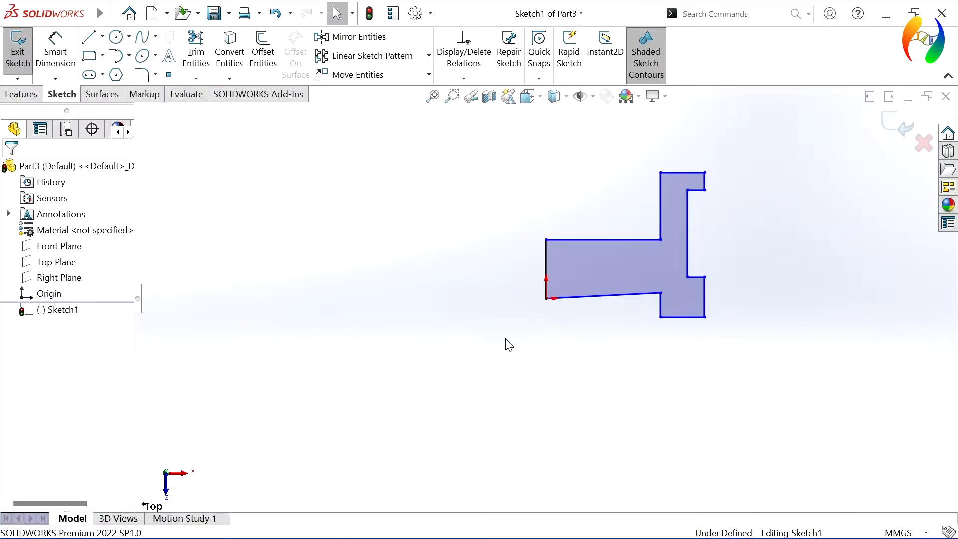
- Dimension the profile's left vertical edge at the origin as 10 mm
left_click(55, 51)
left_click(546, 261)
left_click(504, 260)
type("10")
key("Return")
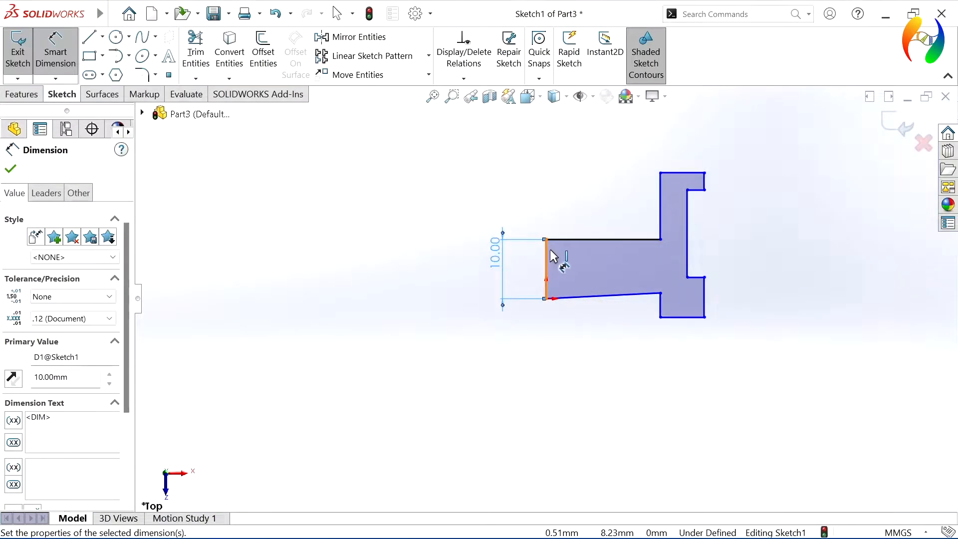
- Dimension the right-hand vertical edges of the two lips: 5 mm for the upper one and 7.5 mm for the lower one
left_click(705, 181)
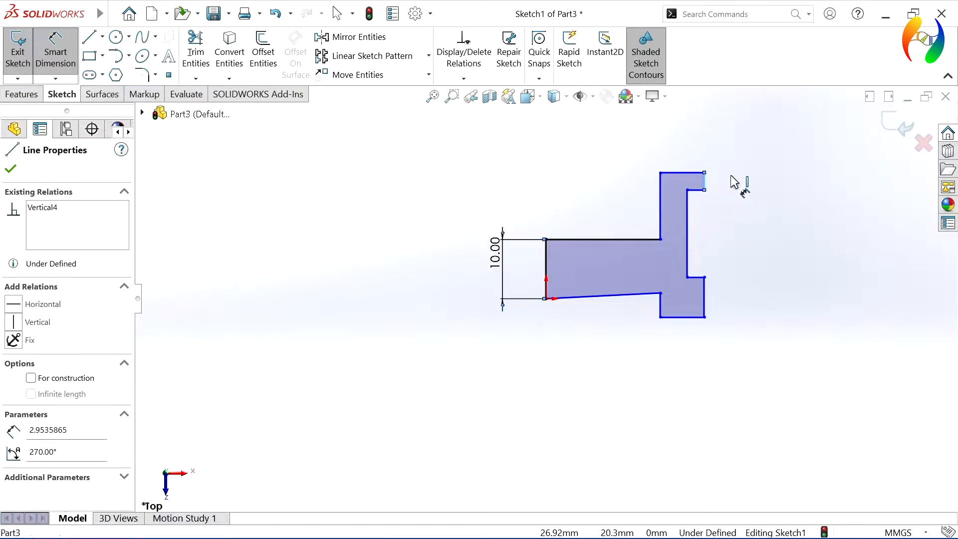
left_click(747, 146)
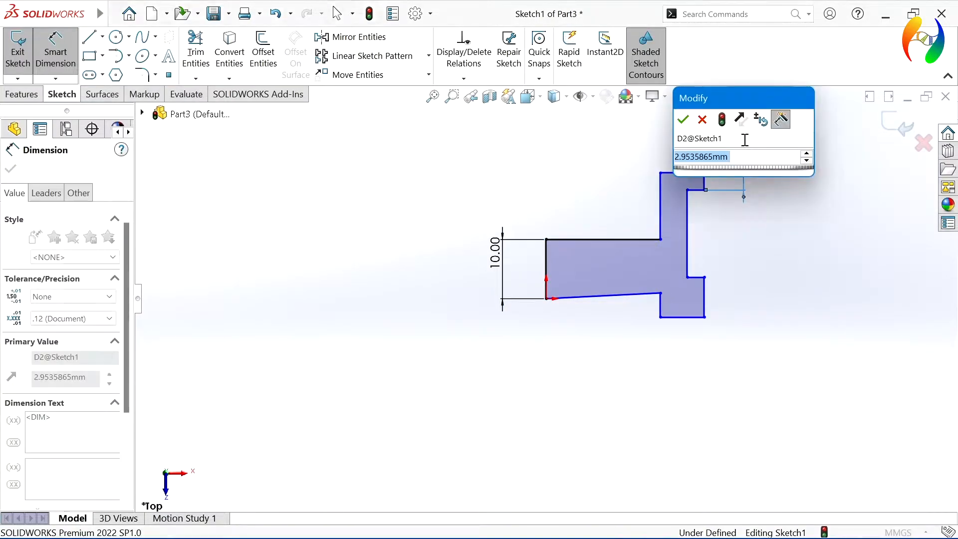
type("5")
key("Return")
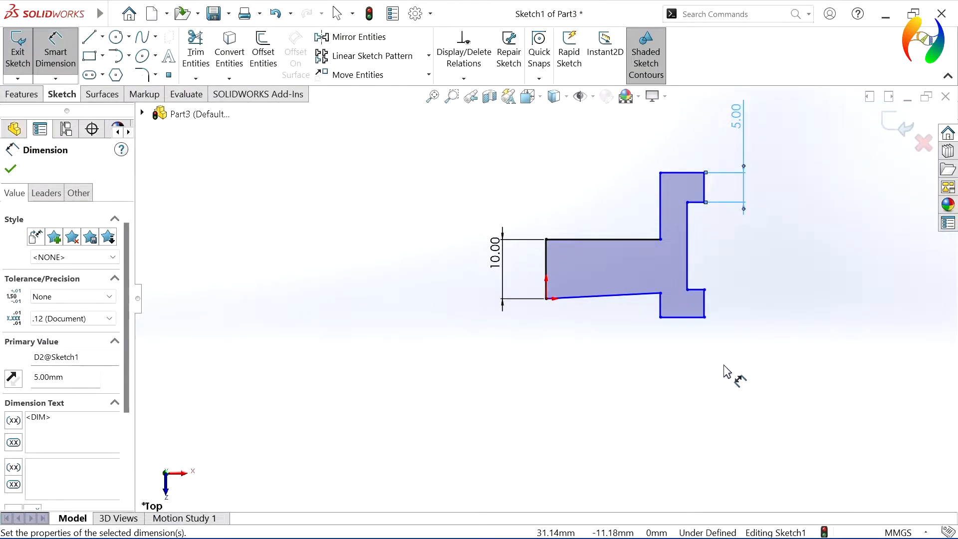
left_click(704, 307)
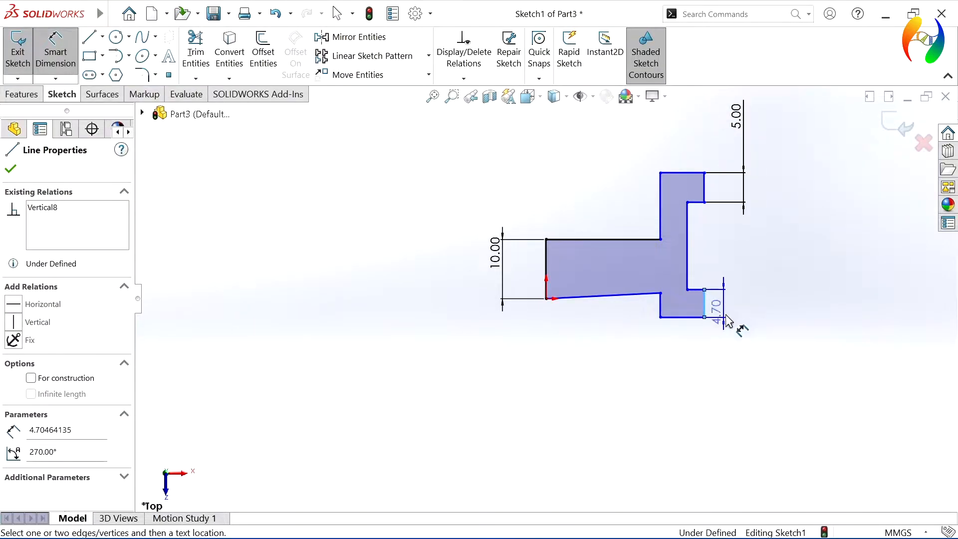
left_click(748, 378)
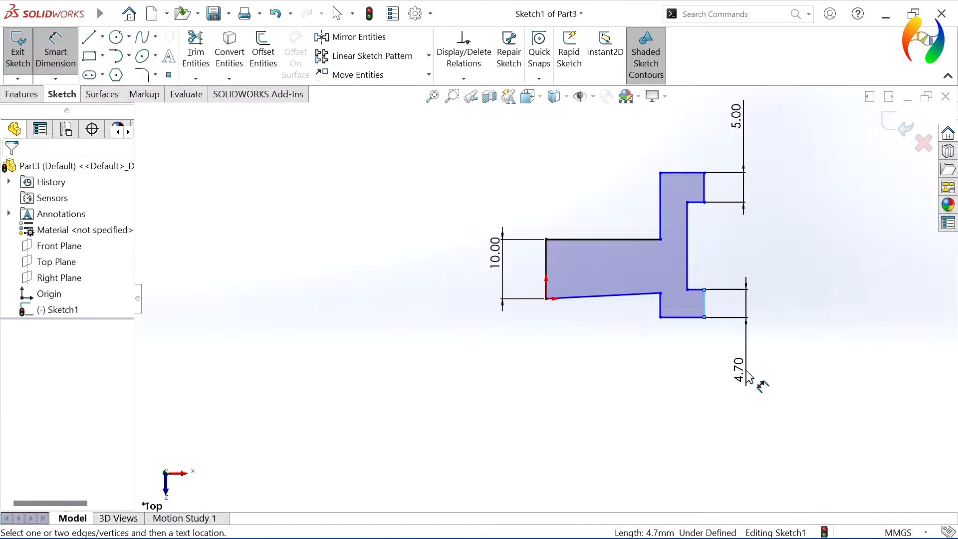
type("7.5")
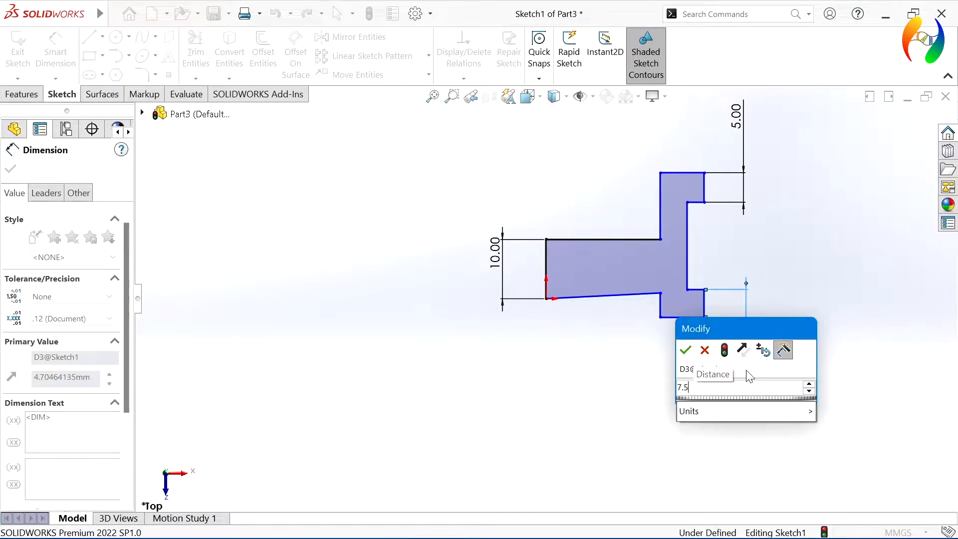
key("Return")
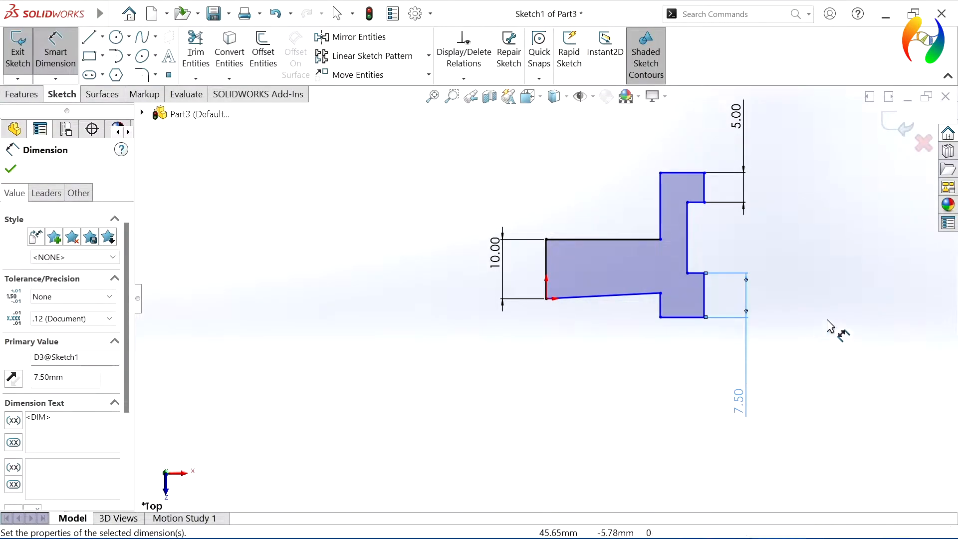
- Dimension the recess's vertical edge between the two lips as 15 mm
left_click(687, 242)
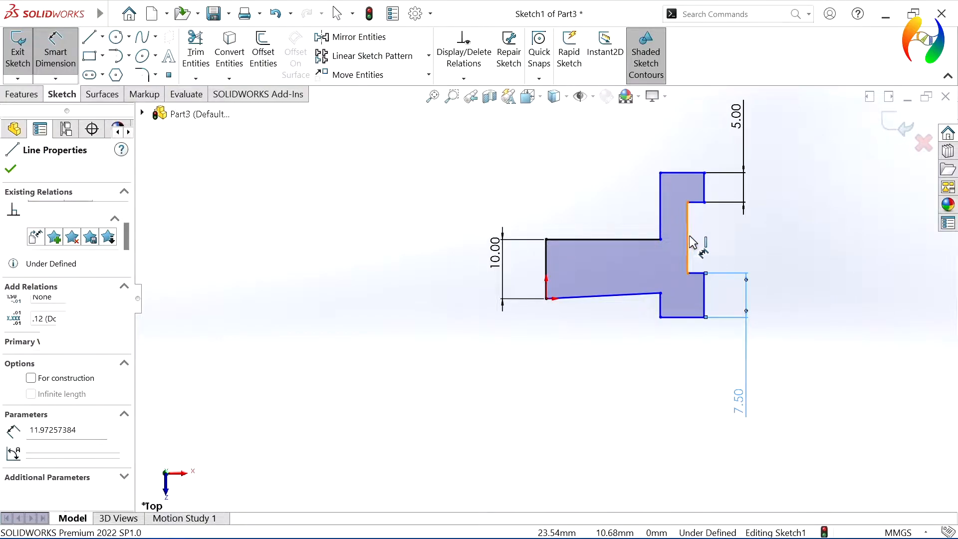
left_click(762, 252)
type("1")
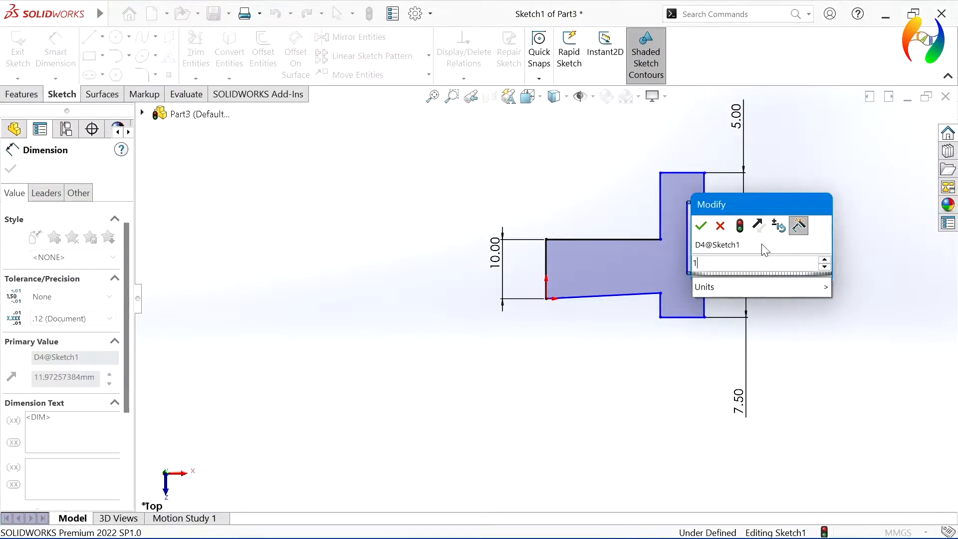
type("5")
key("Return")
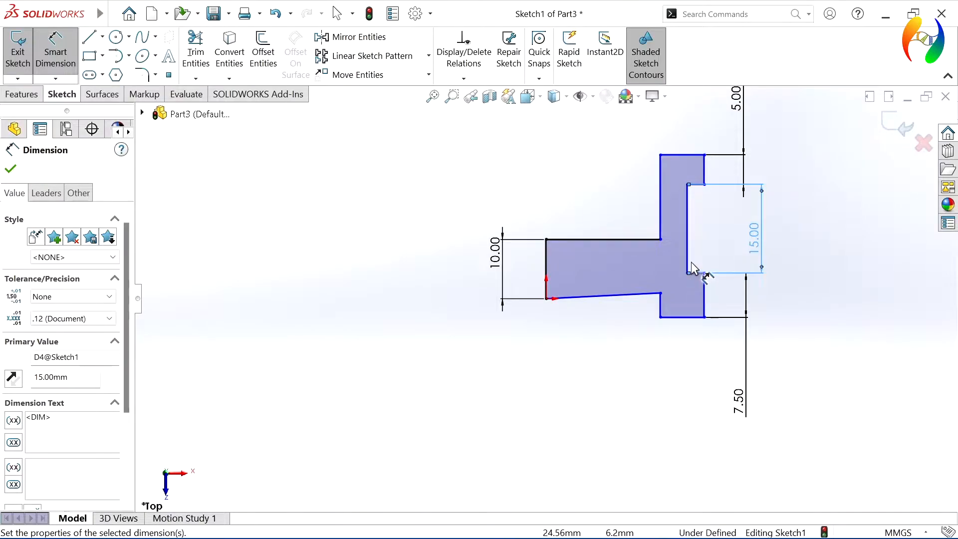
- Dimension the recess's lower horizontal edge as 3 mm and the lower flange's bottom edge as 8 mm
left_click(699, 274)
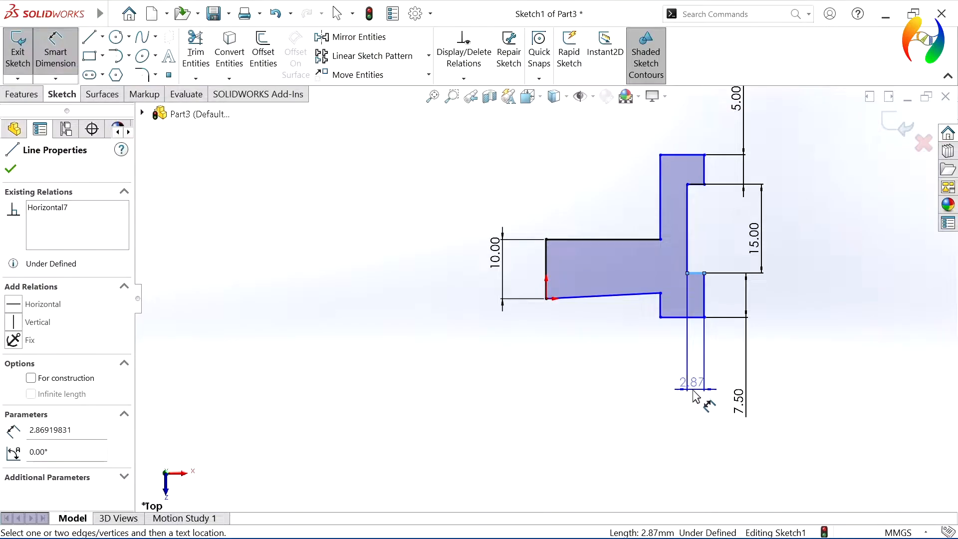
left_click(725, 383)
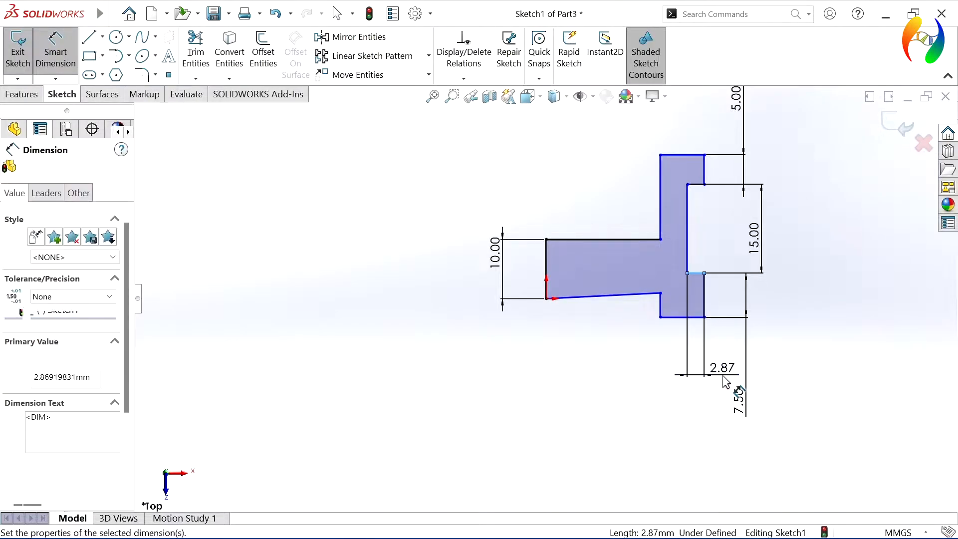
type("3")
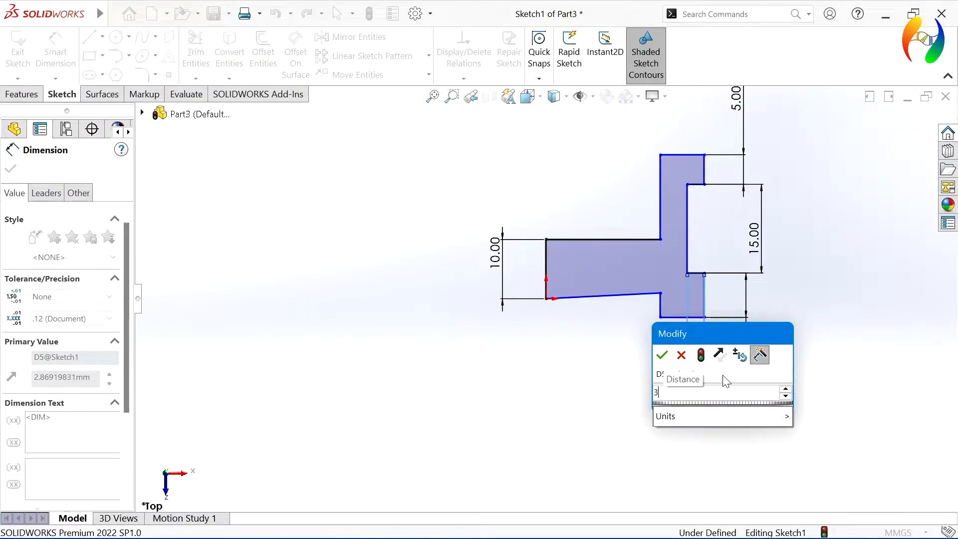
key("Return")
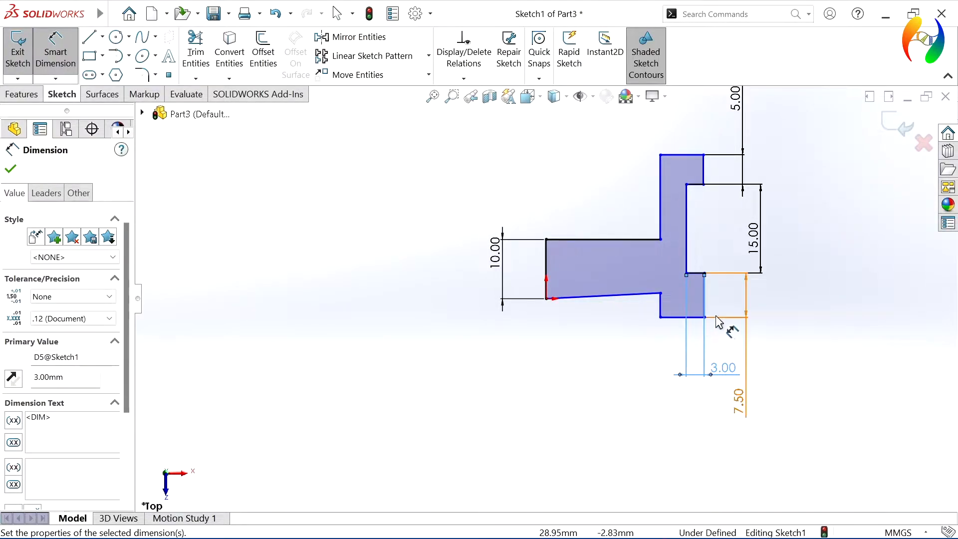
left_click(679, 322)
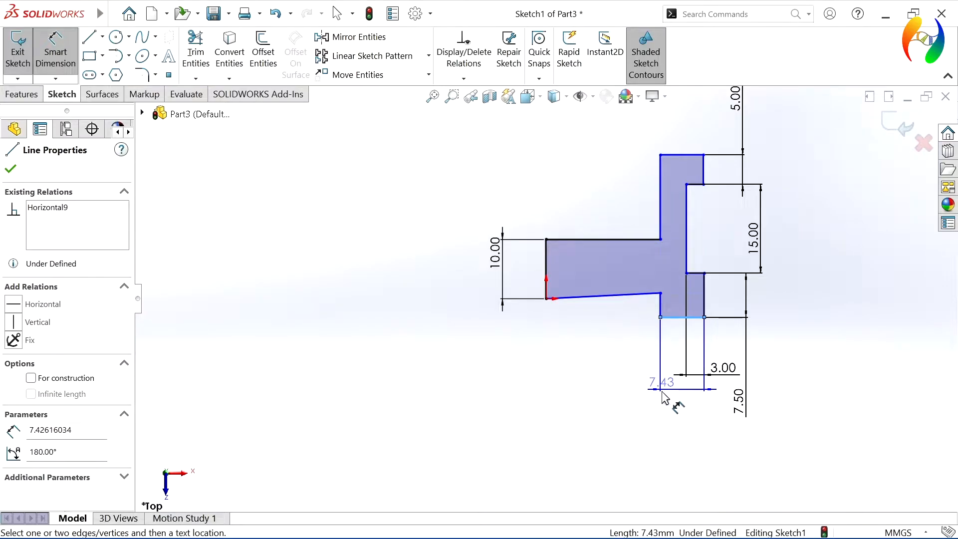
left_click(681, 420)
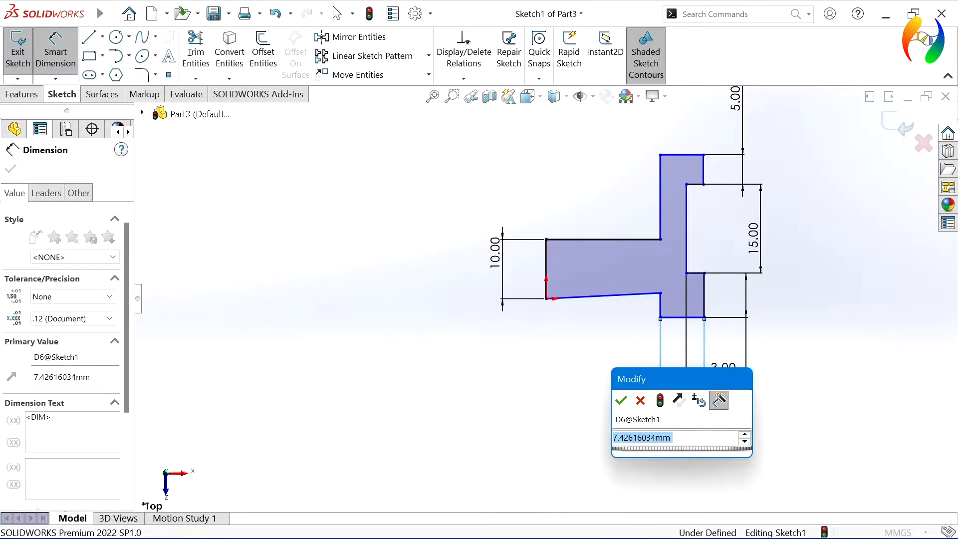
type("8")
key("Return")
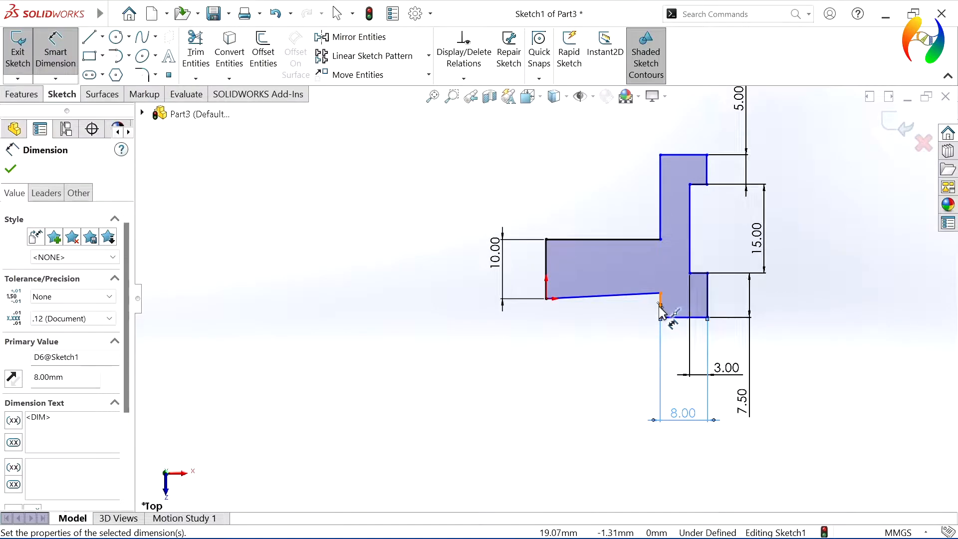
- Set the horizontal length of the slanted bottom line from the origin to 25 mm and end dimensioning
left_click(642, 300)
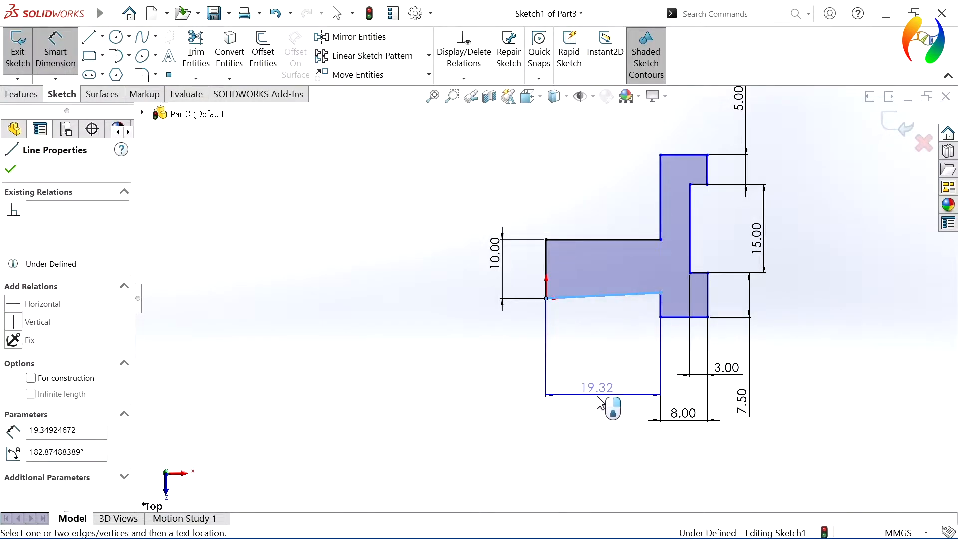
left_click(599, 405)
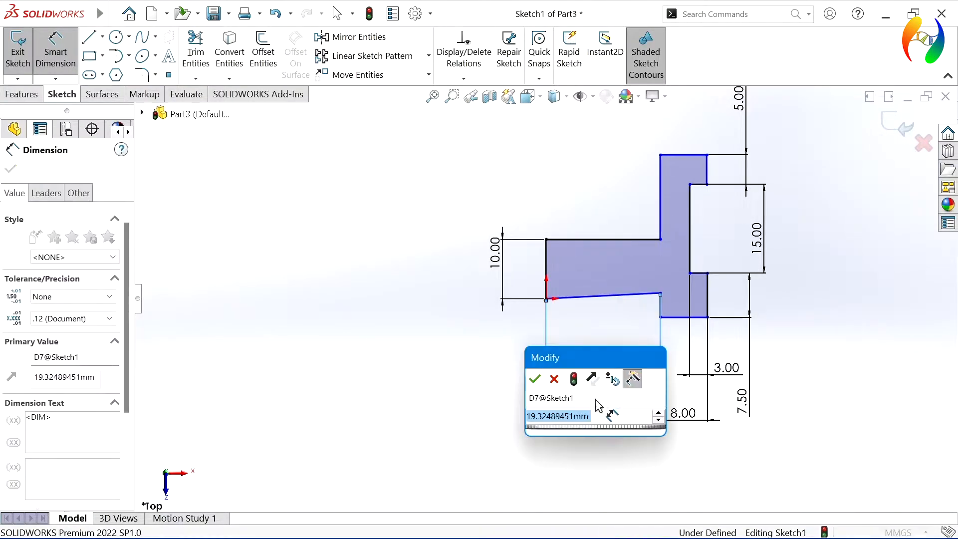
type("25")
key("Return")
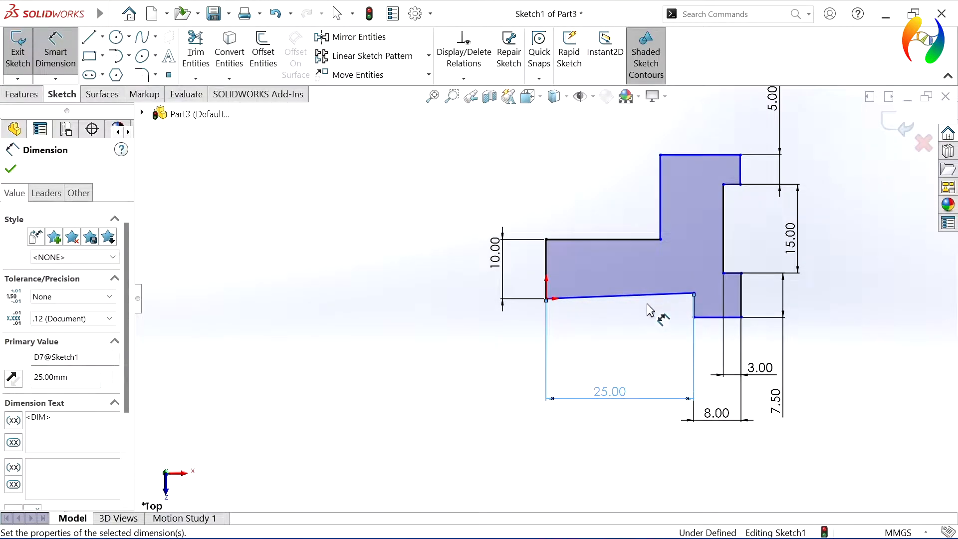
key("Escape")
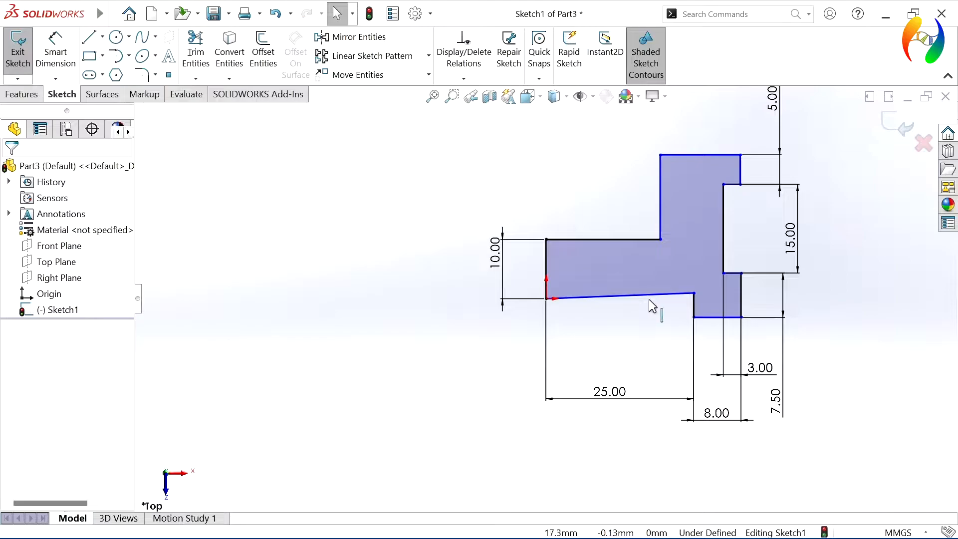
- Add a Horizontal relation to the slanted bottom line that starts at the origin
left_click(649, 298)
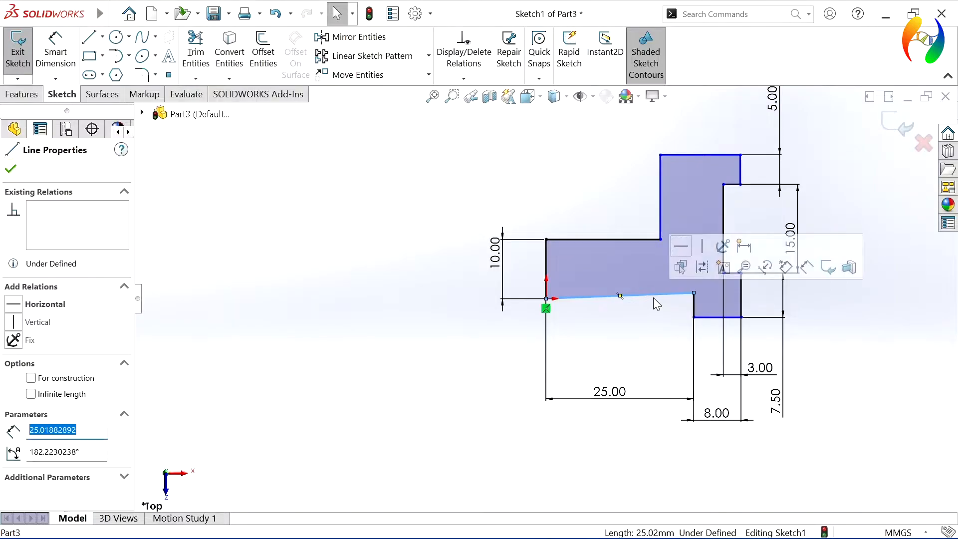
left_click(681, 246)
key("Escape")
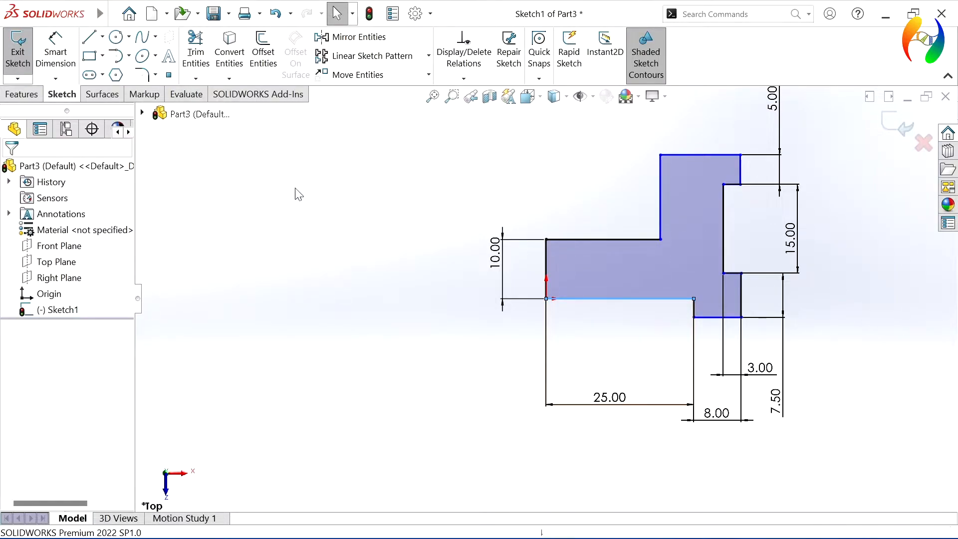
- Dimension the short vertical edge of the lower flange, beside the 25 mm line's end, as 5 mm
left_click(74, 57)
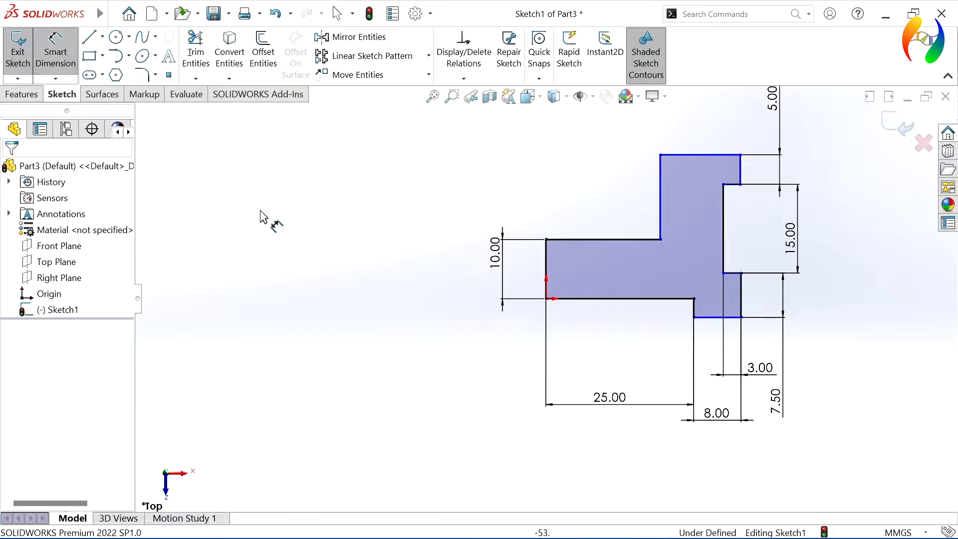
left_click(692, 315)
left_click(658, 355)
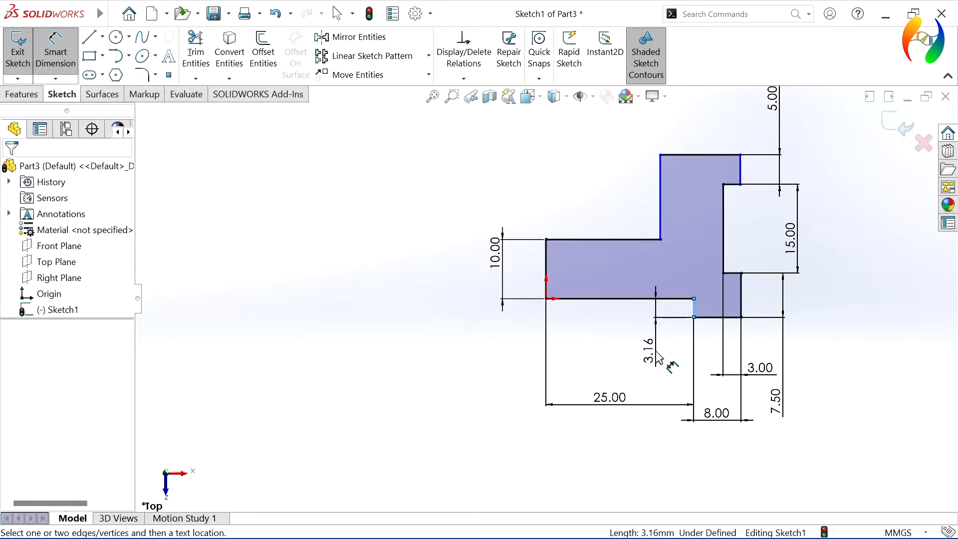
type("5")
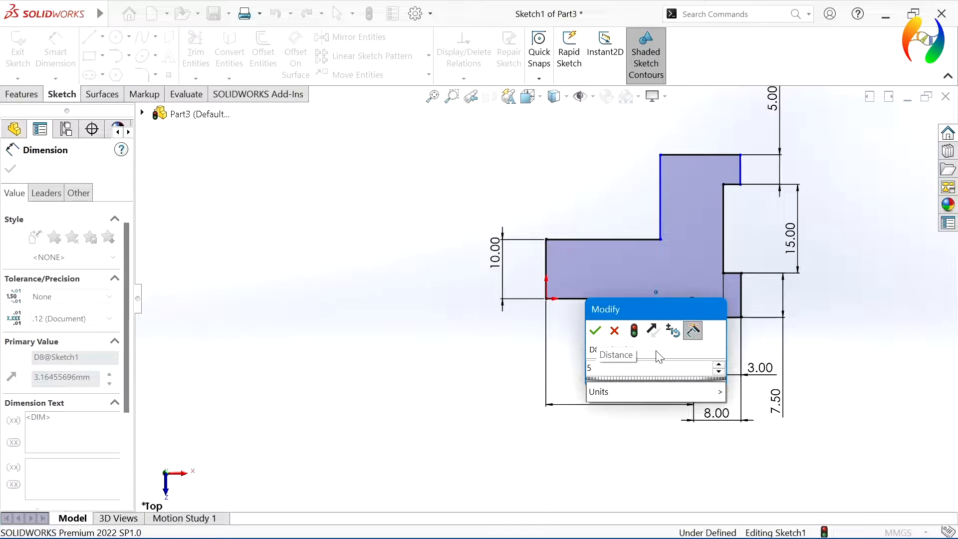
key("Return")
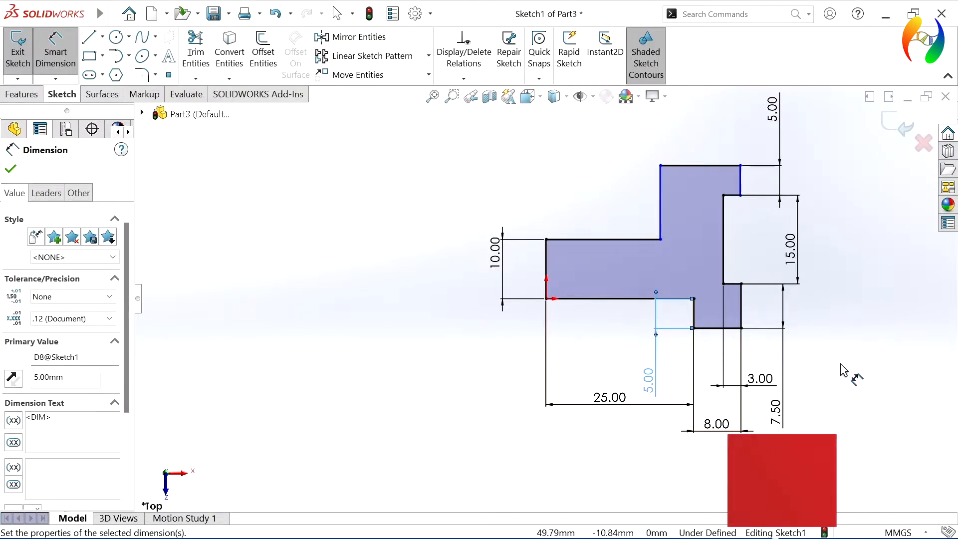
key("Escape")
- Add a Collinear relation between the left vertical edges of the upper and lower flanges
left_click(661, 223)
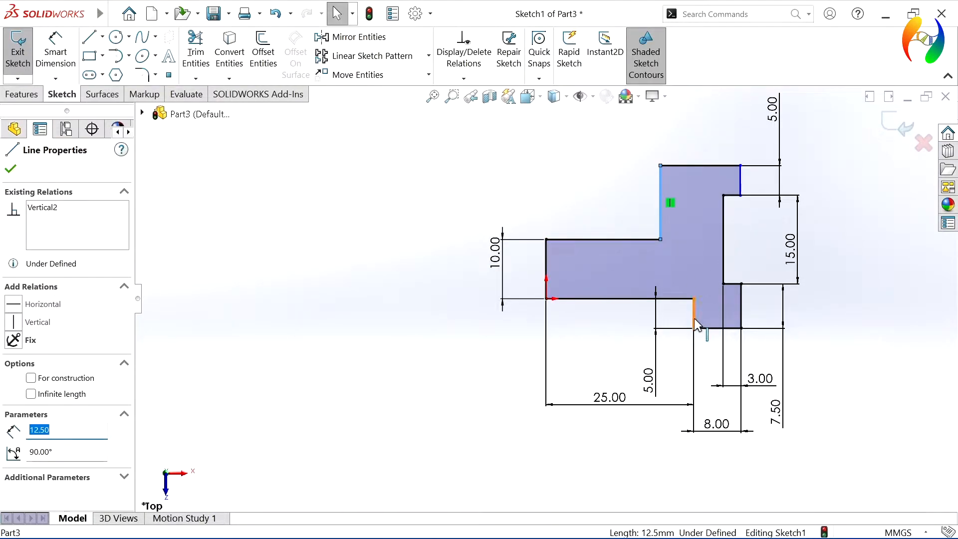
left_click(694, 319)
key("BackSpace")
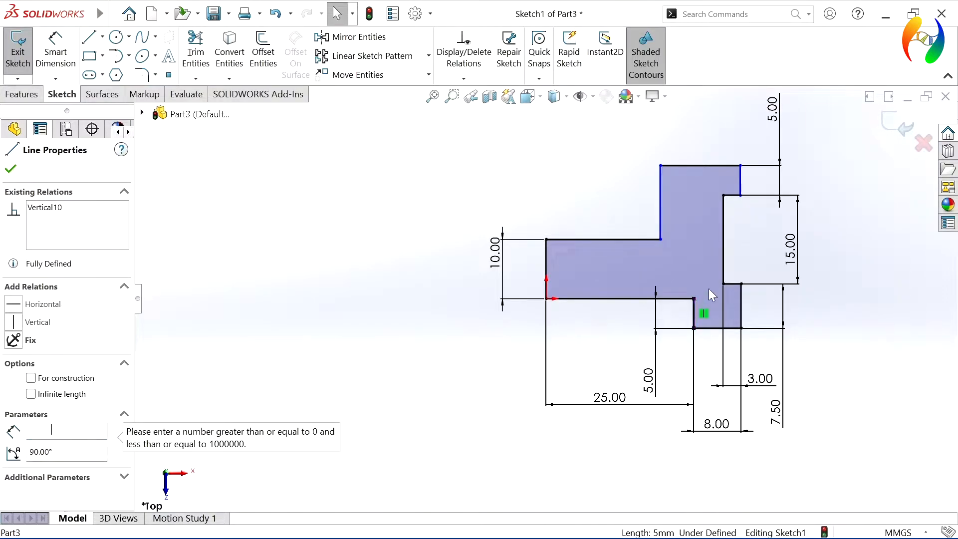
left_click(661, 220, "ctrl")
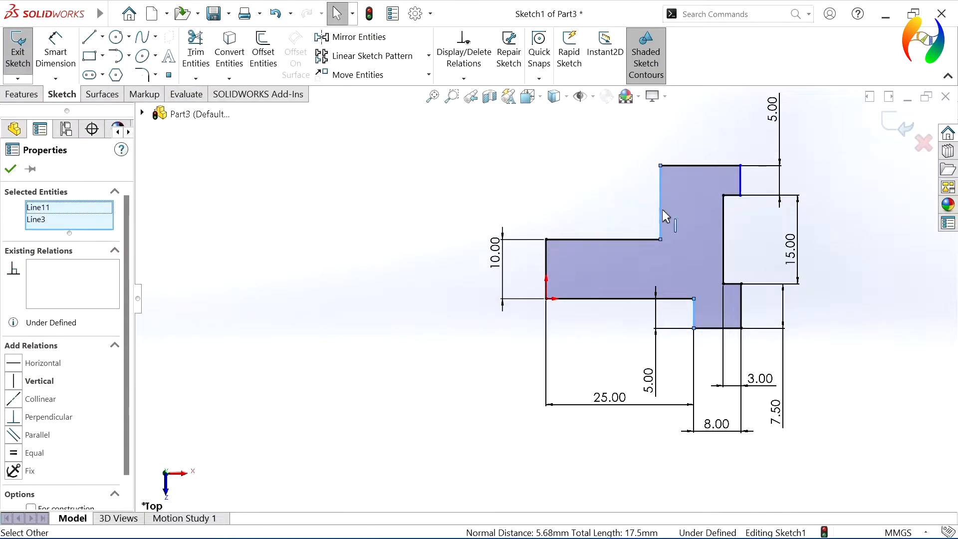
left_click(44, 400)
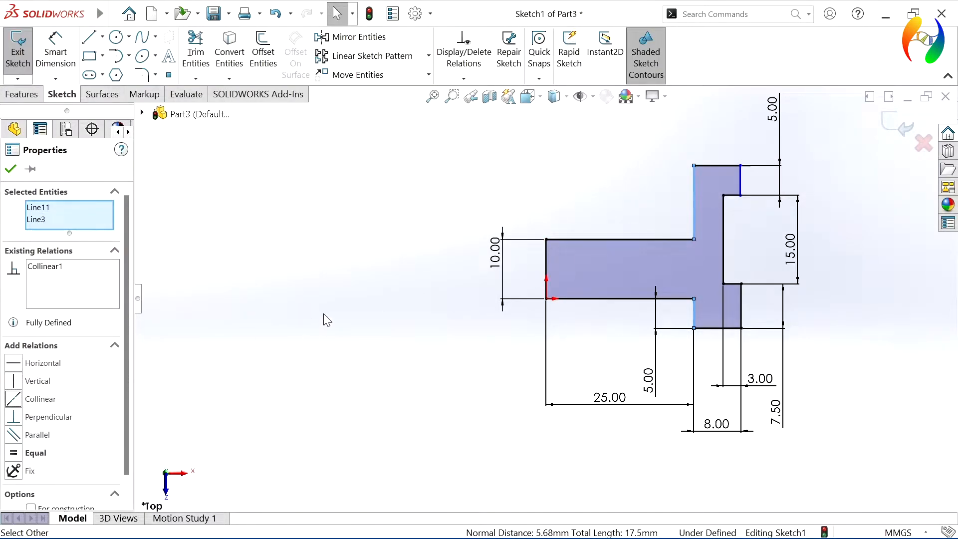
left_click(325, 320)
- Add a Collinear relation between the outer vertical edges of the two lips beside the recess
left_click(742, 183)
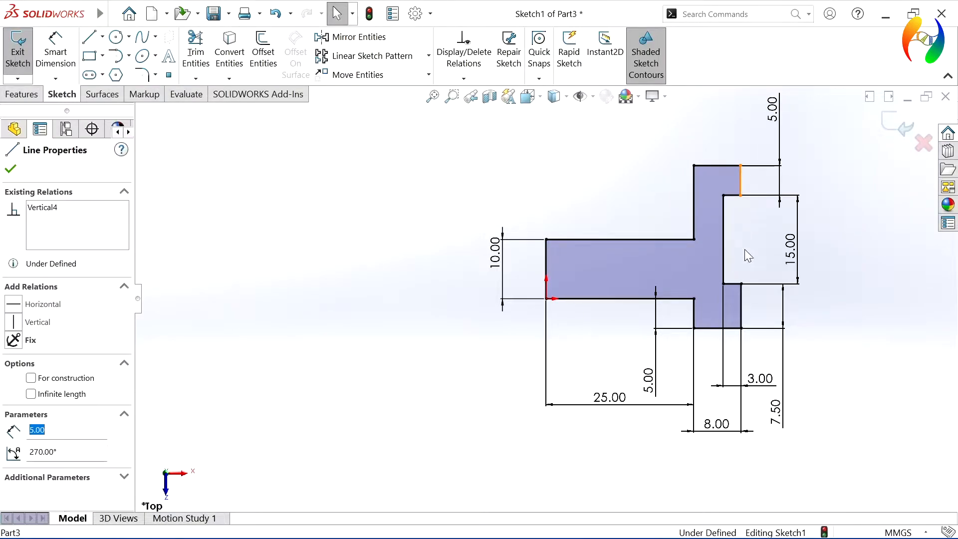
left_click(742, 306, "ctrl")
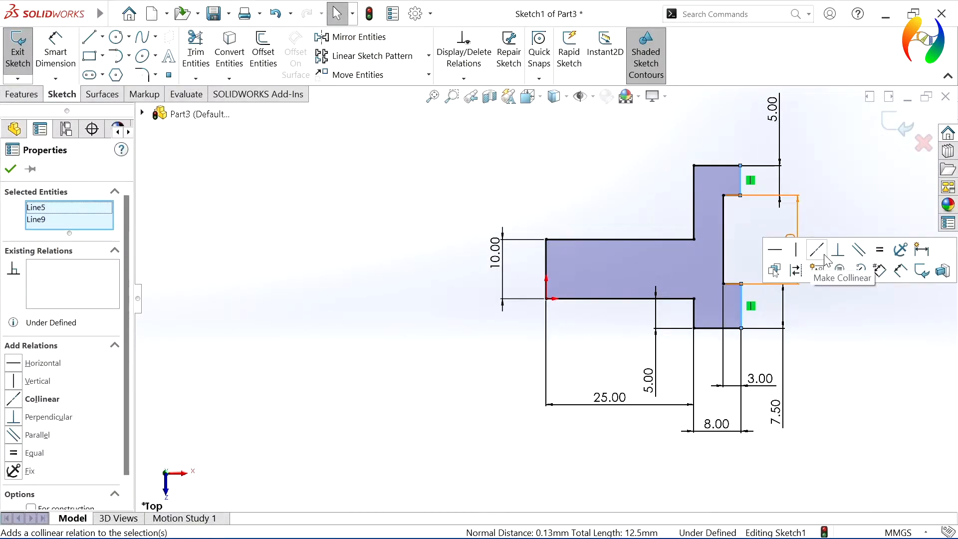
left_click(842, 376)
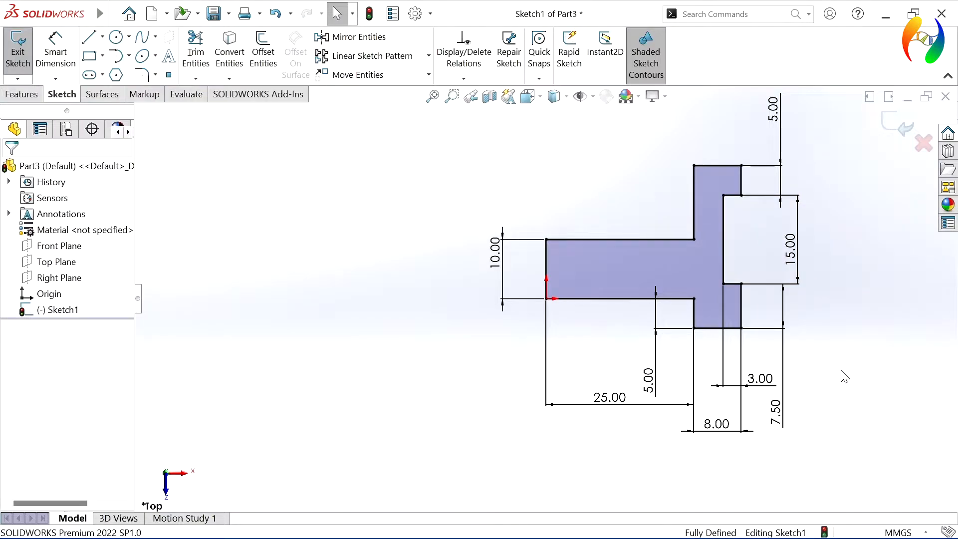
- Revolve the profile 360 degrees around its 10 mm vertical line at the origin
left_click(21, 95)
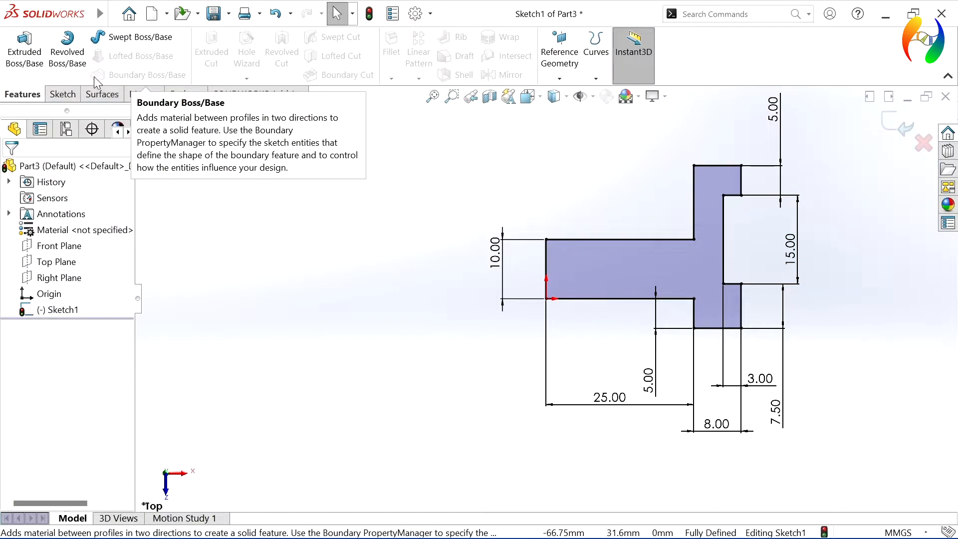
left_click(67, 50)
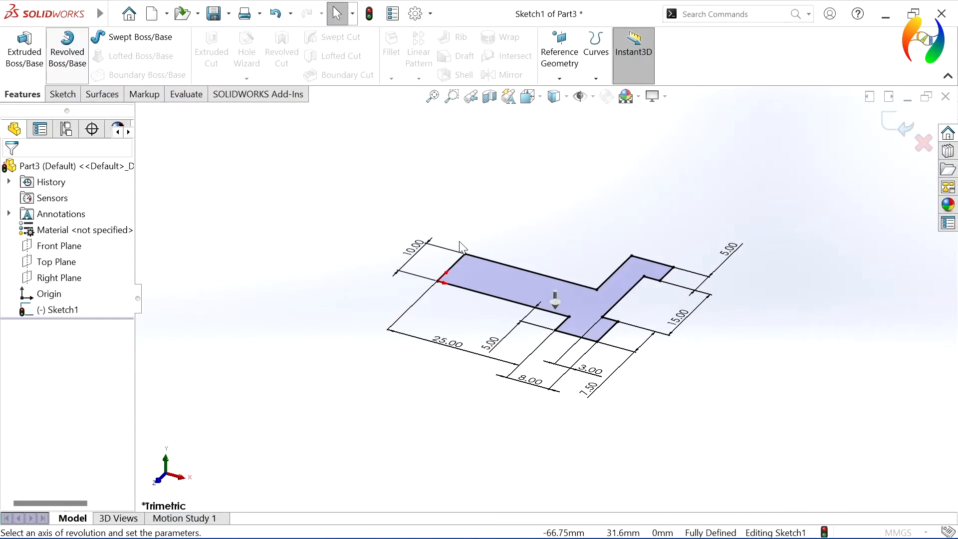
left_click(444, 274)
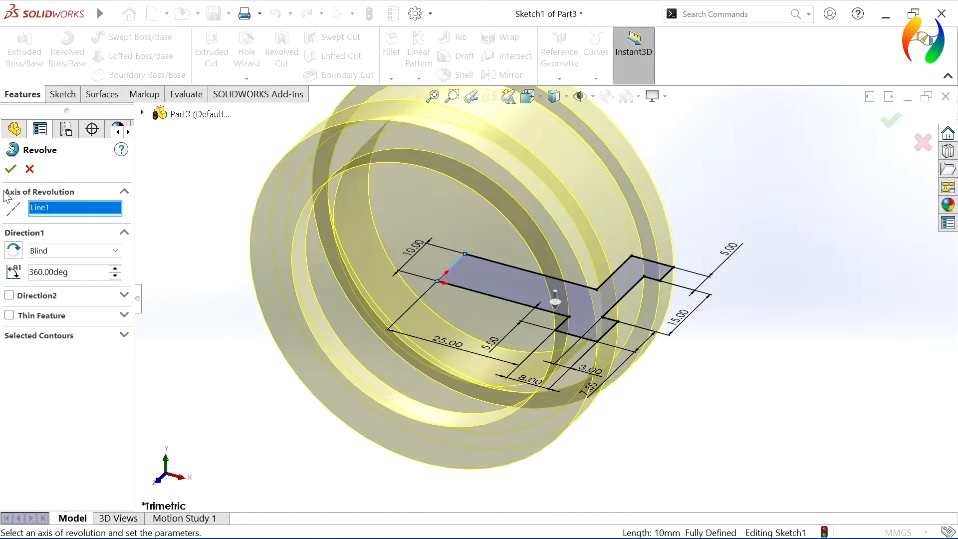
left_click(10, 170)
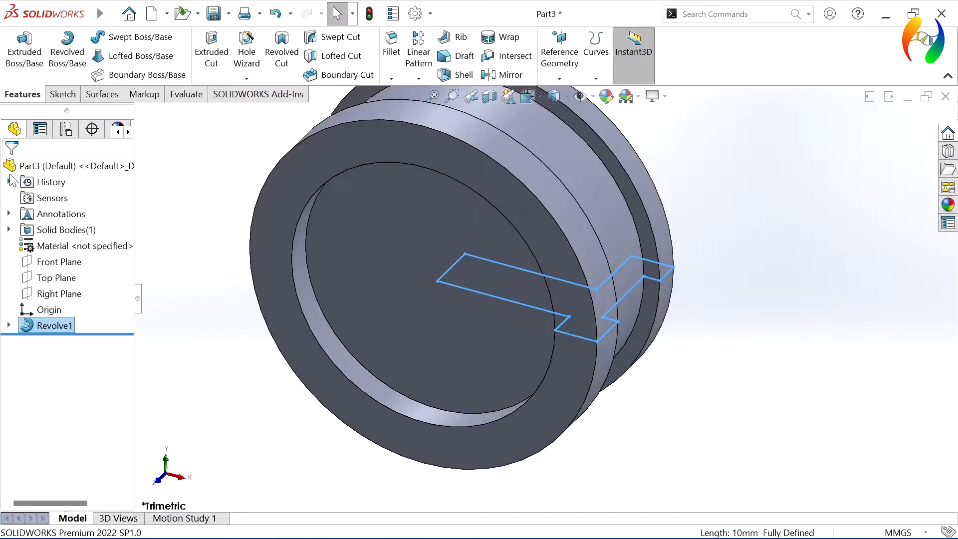
left_click(771, 372)
- Start a new sketch on the recessed circular front face of the revolved body
mouse_move(762, 393)
middle_mouse_down()
mouse_move(731, 396)
mouse_move(748, 419)
mouse_move(770, 392)
middle_mouse_up()
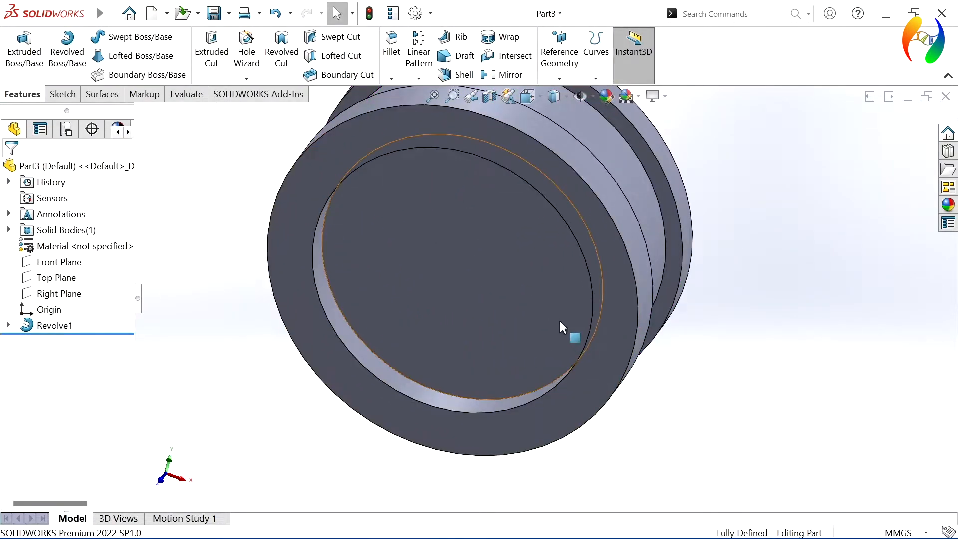
left_click(542, 307)
left_click(617, 256)
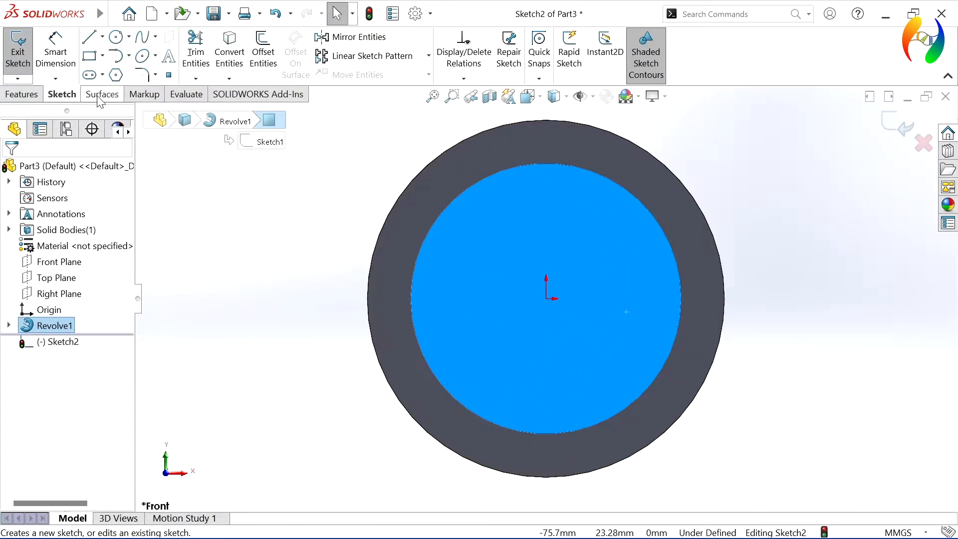
- Sketch an origin-centred circle of about 13.9 mm radius, a 5.4 mm radius circle on its top point and a 3 mm radius circle at the origin
left_click(116, 36)
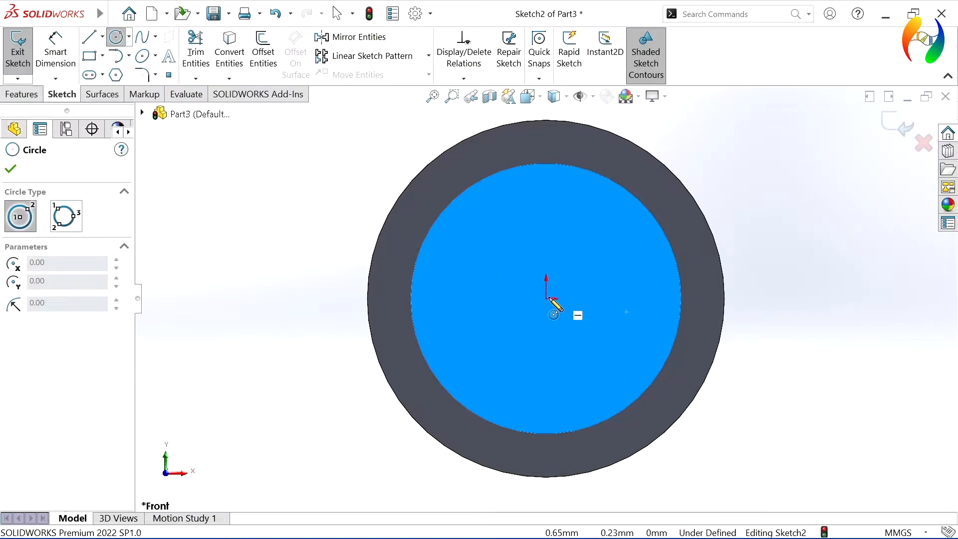
left_click(547, 298)
left_click(598, 352)
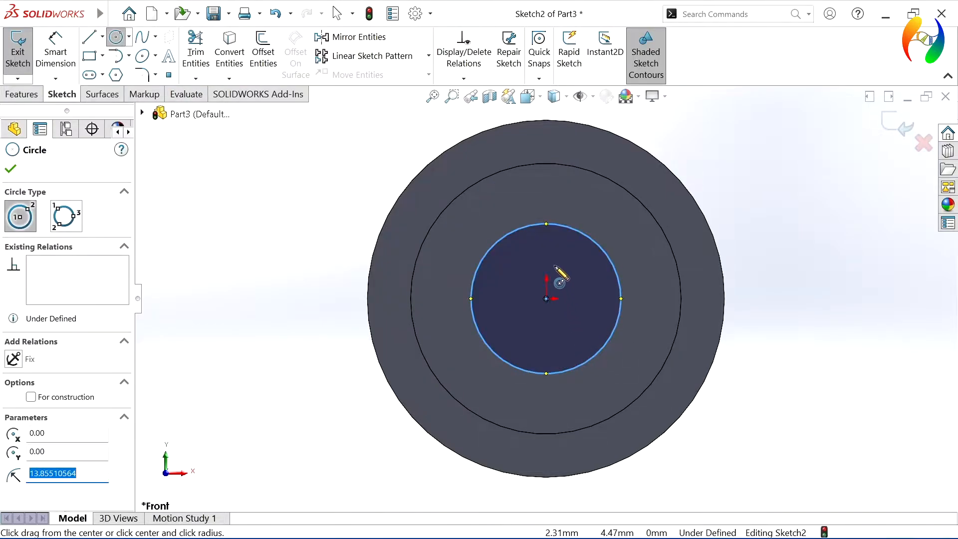
left_click(546, 223)
left_click(562, 249)
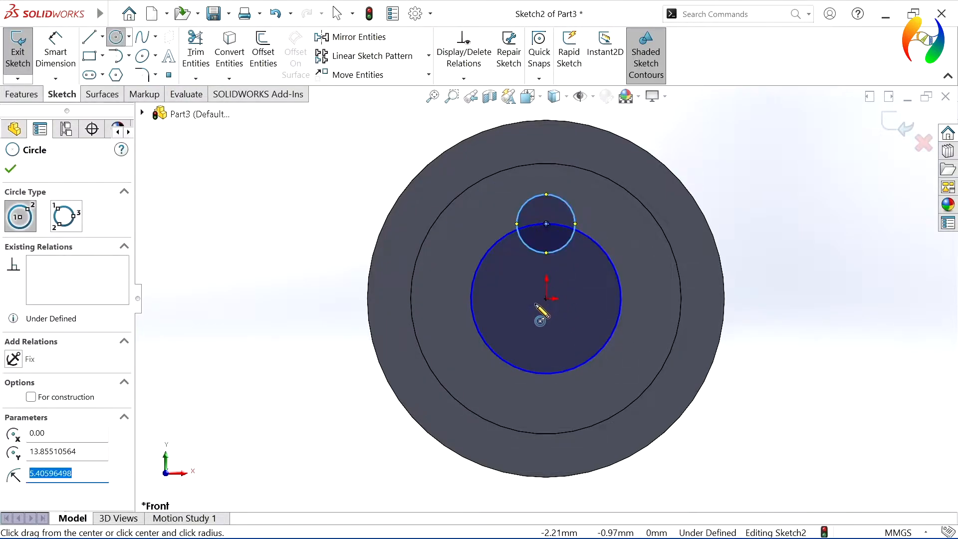
left_click(547, 299)
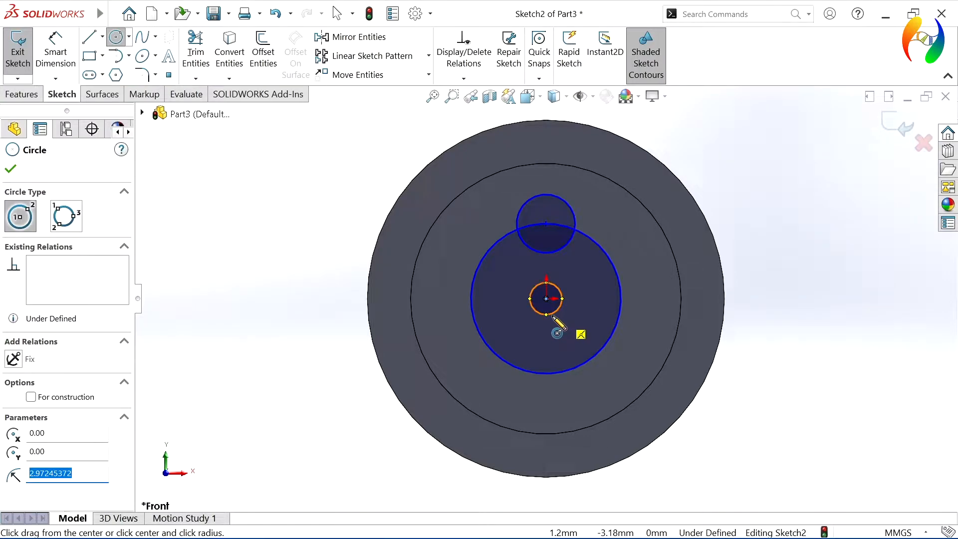
- Dimension the large origin-centred circle with a diameter of 30 mm
left_click(55, 50)
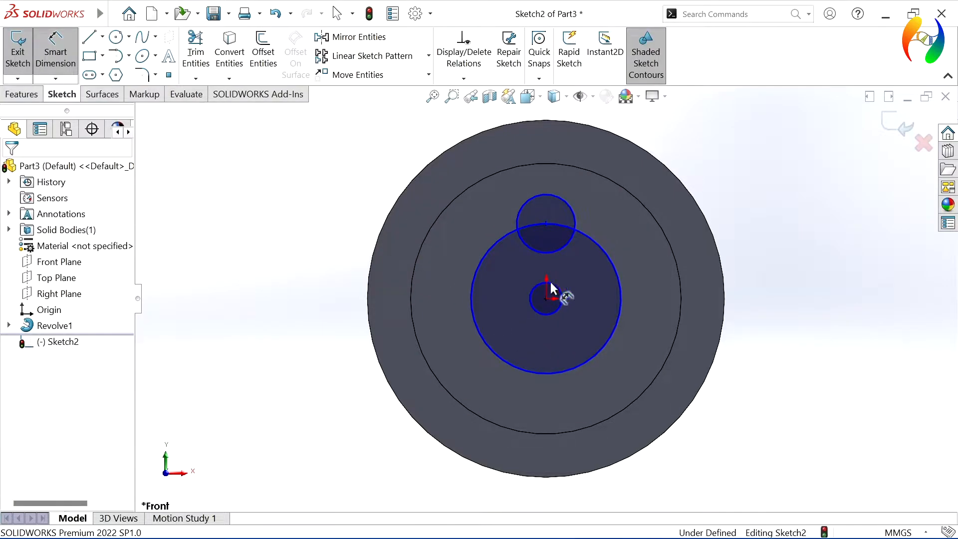
left_click(586, 236)
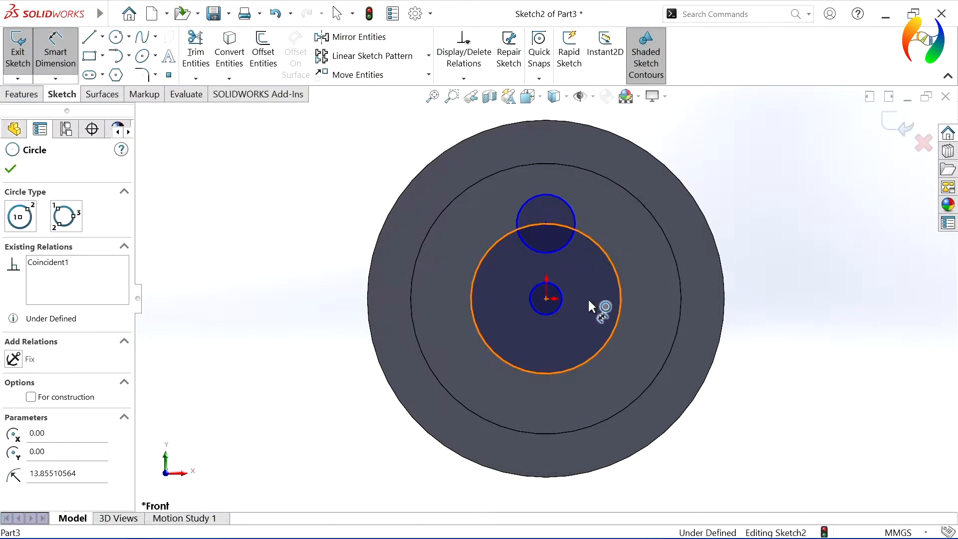
left_click(535, 414)
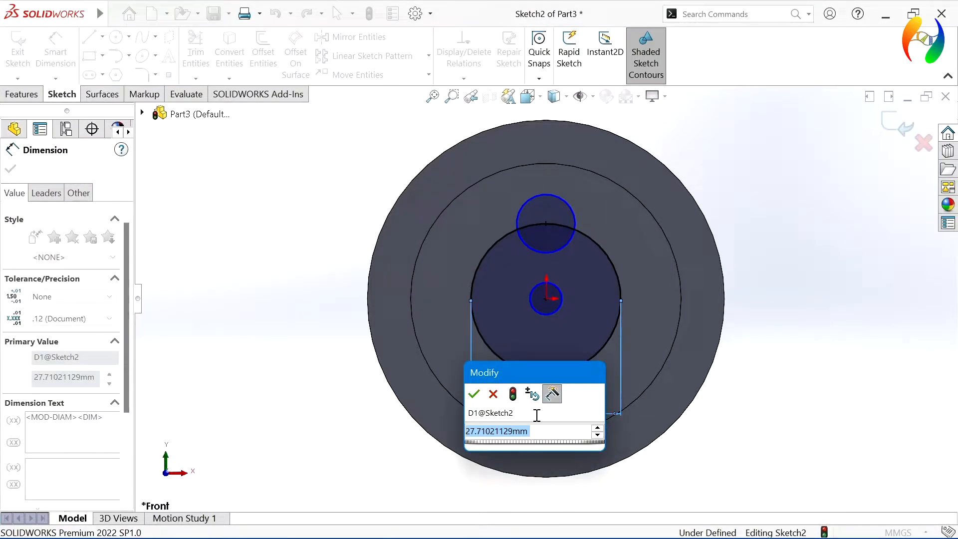
type("3")
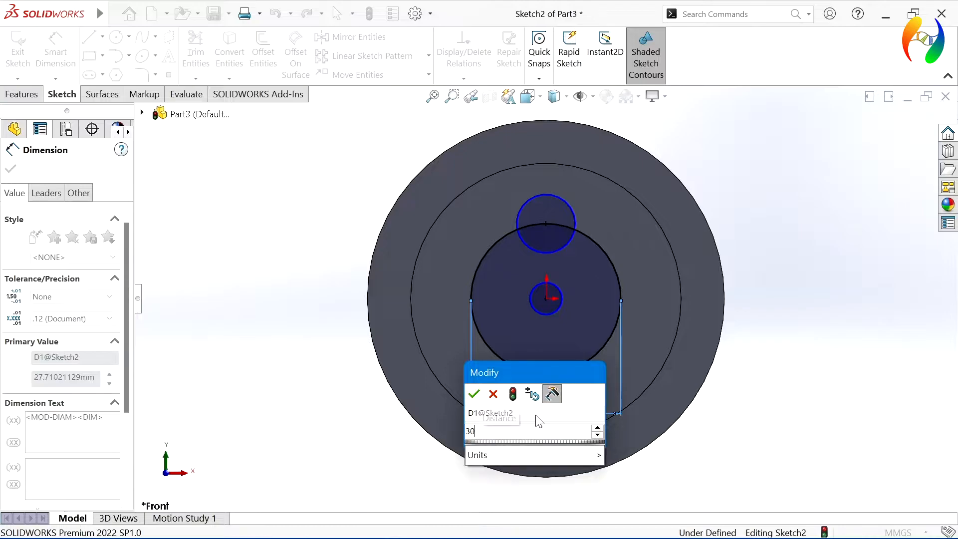
type("0")
key("Return")
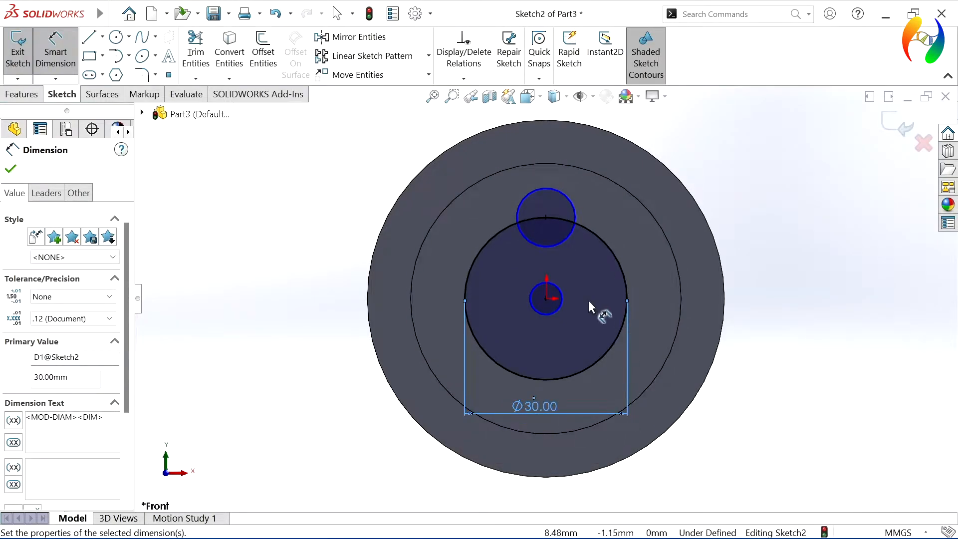
- Dimension both small circles, the upper one and the one at the origin, with 5 mm diameters and end dimensioning
left_click(571, 200)
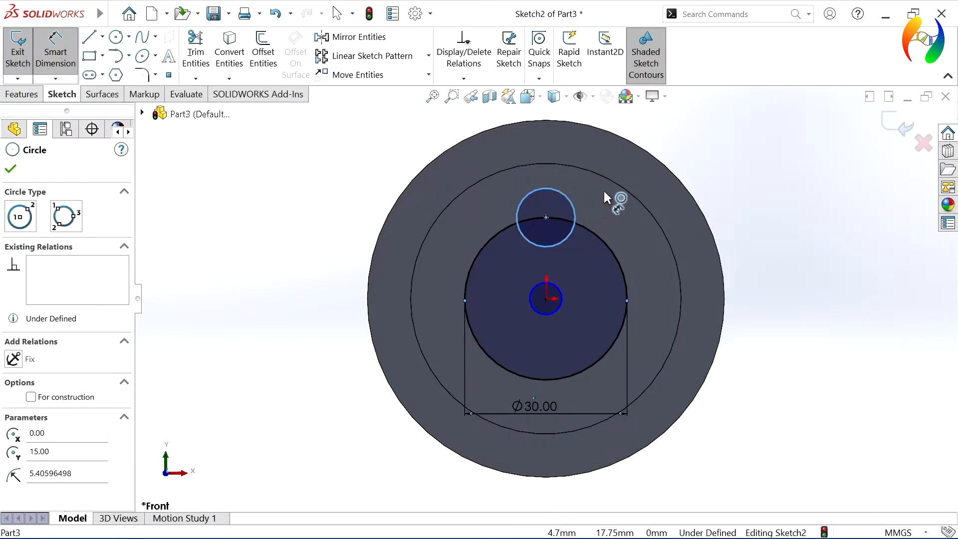
left_click(718, 178)
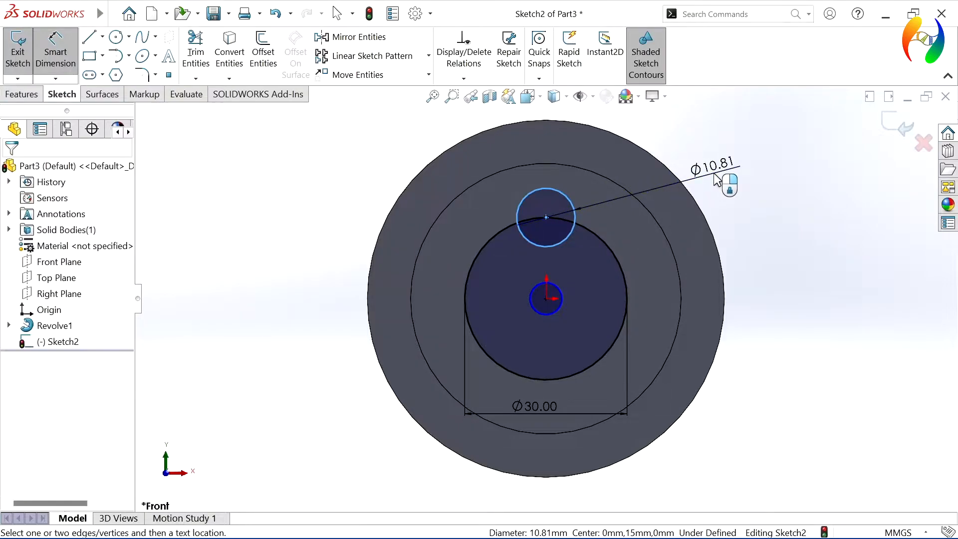
type("5")
key("Return")
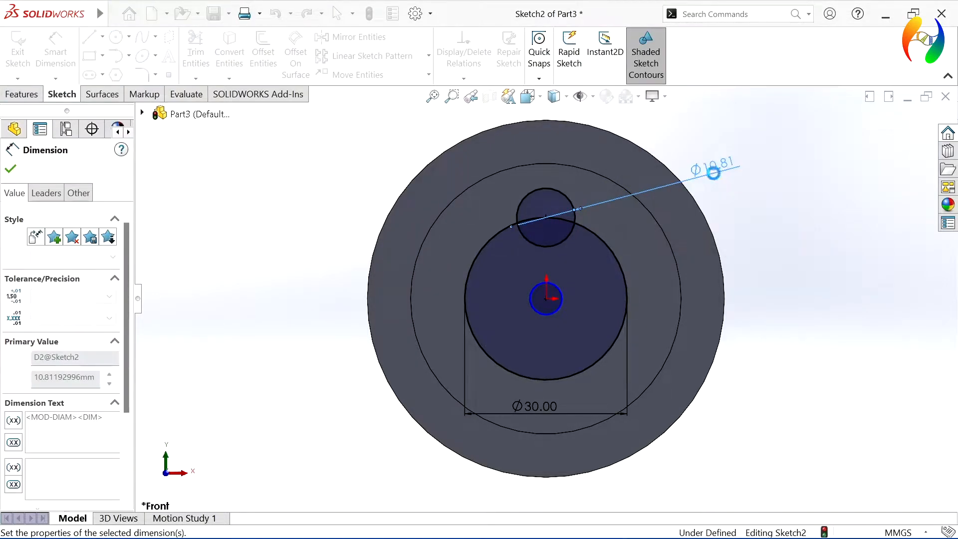
left_click(562, 298)
left_click(747, 265)
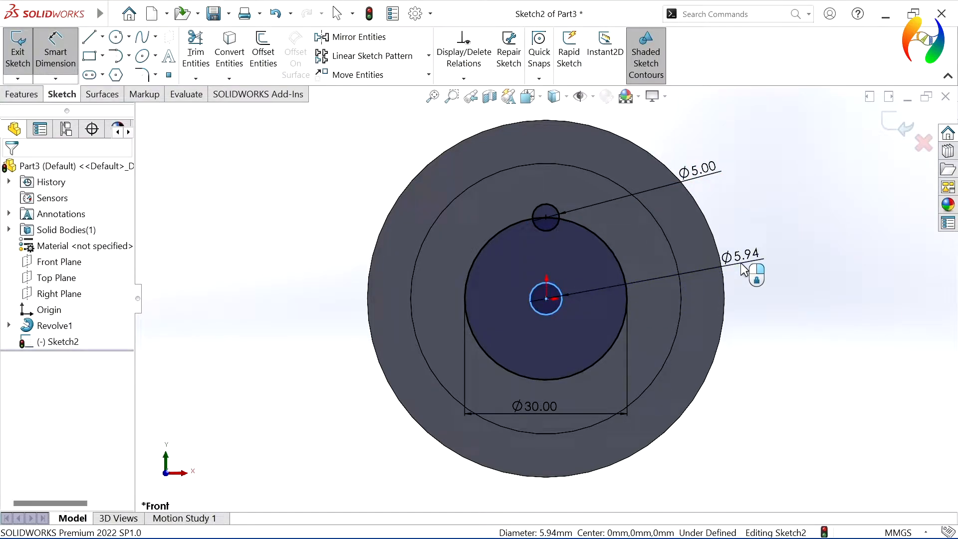
type("5")
key("Return")
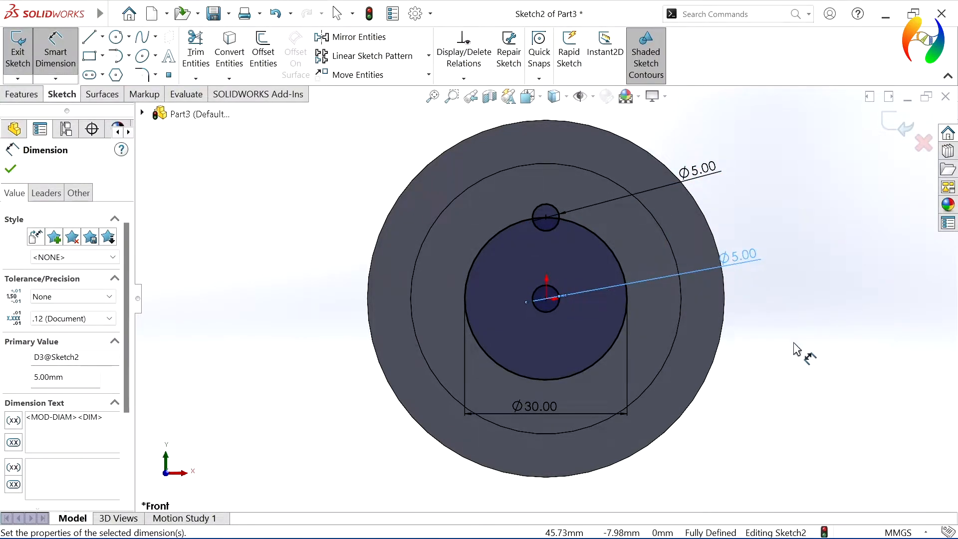
left_click(795, 346)
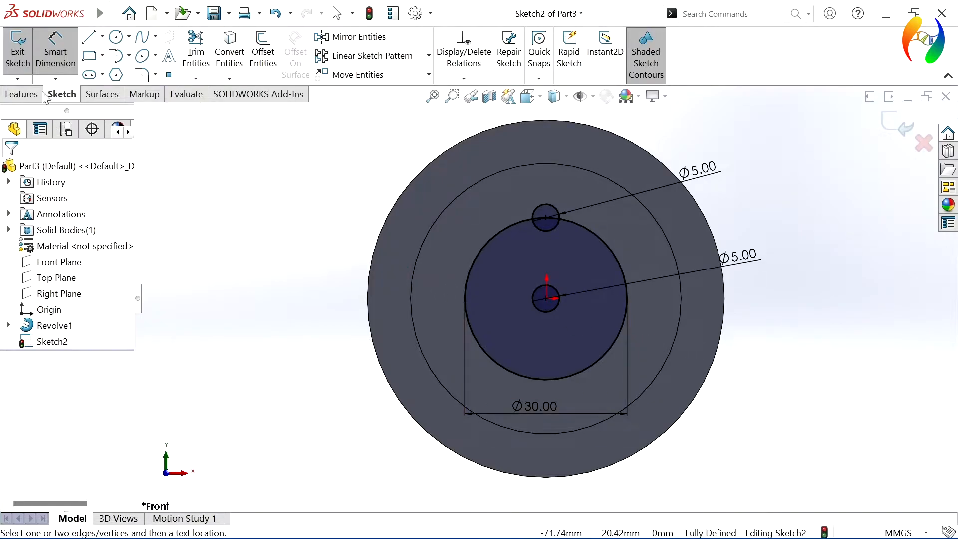
key("Escape")
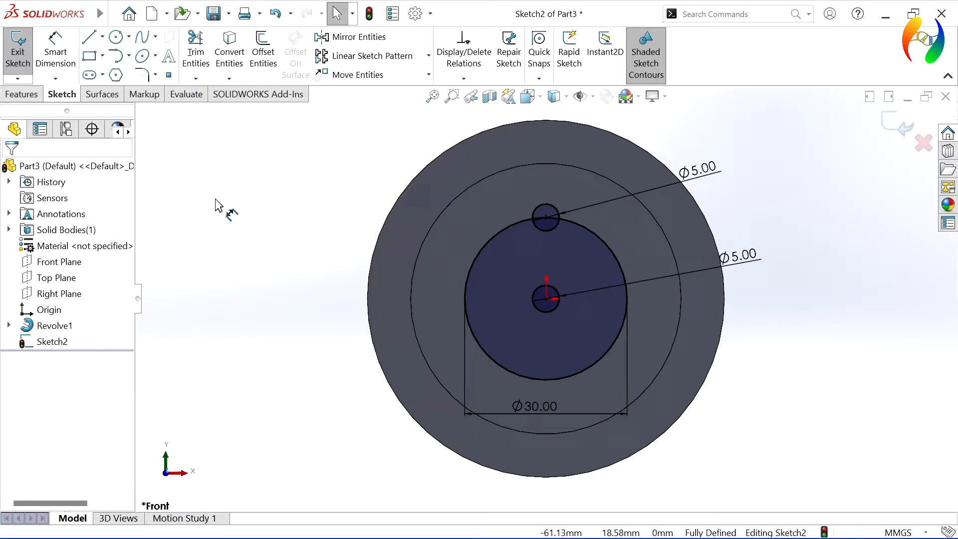
- Convert the 30 mm circle to construction geometry
left_click(478, 344)
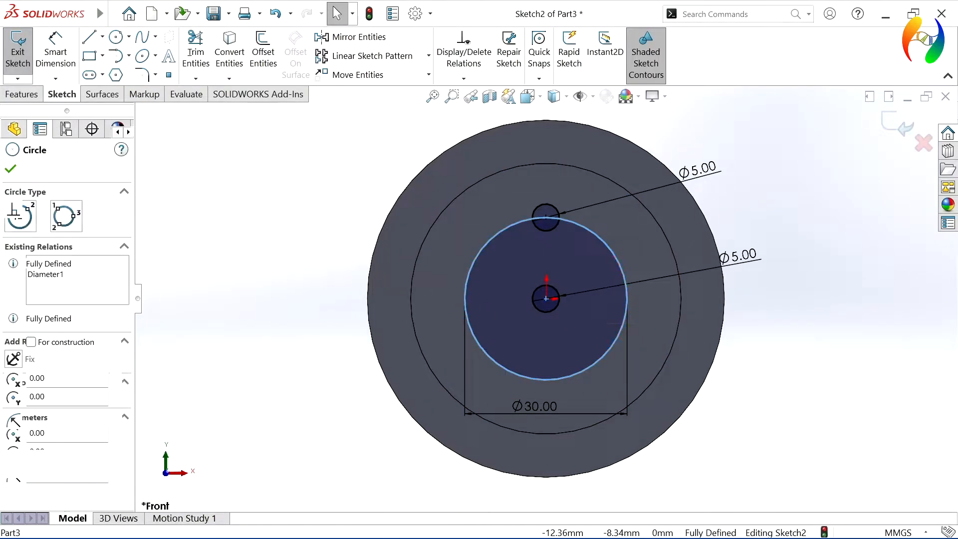
left_click(532, 309)
left_click(323, 274)
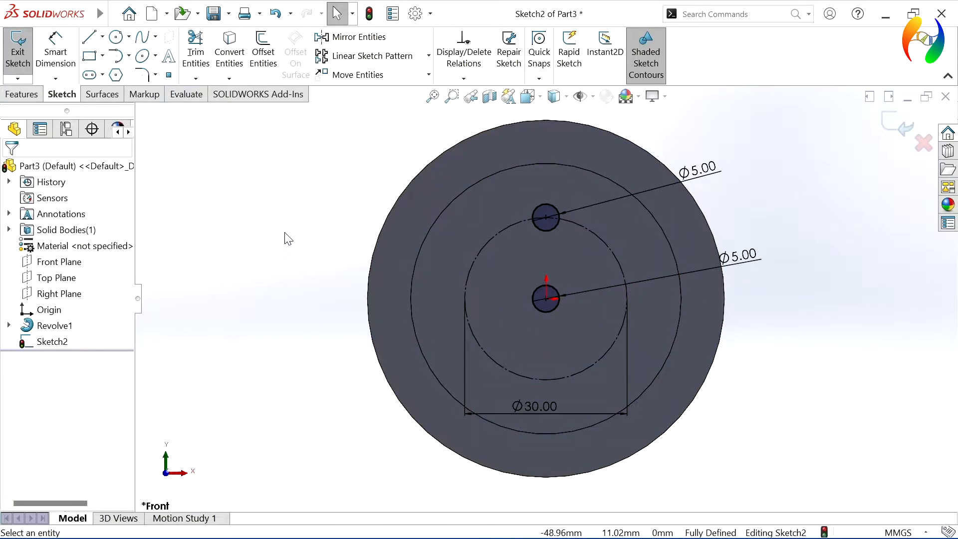
- Create a circular sketch pattern of the upper 5 mm circle around the origin with 5 equally spaced instances over 360 degrees
left_click(428, 56)
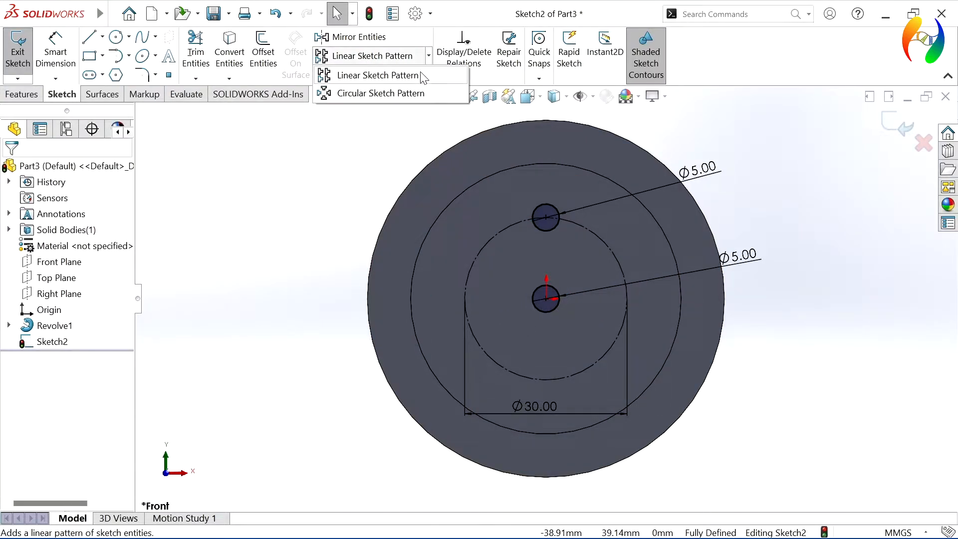
left_click(405, 95)
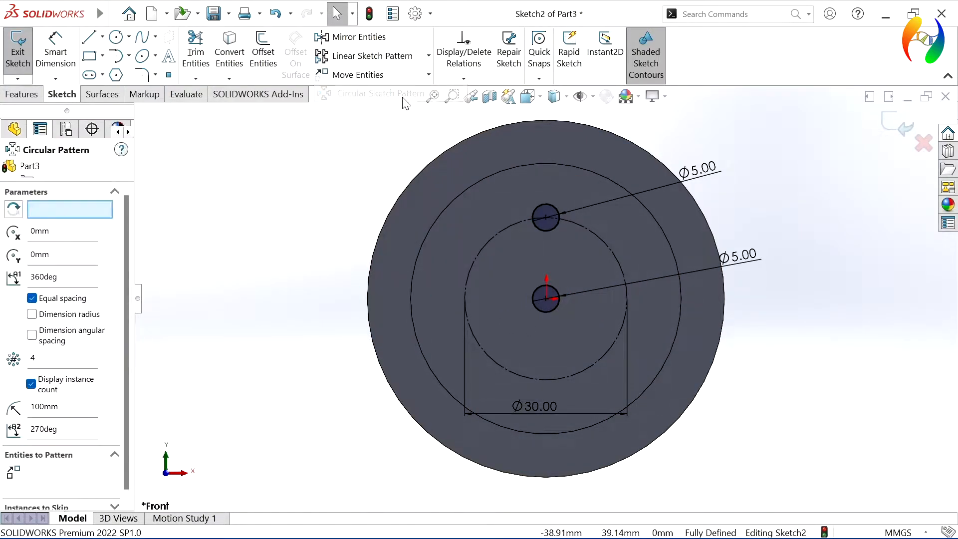
left_click(538, 229)
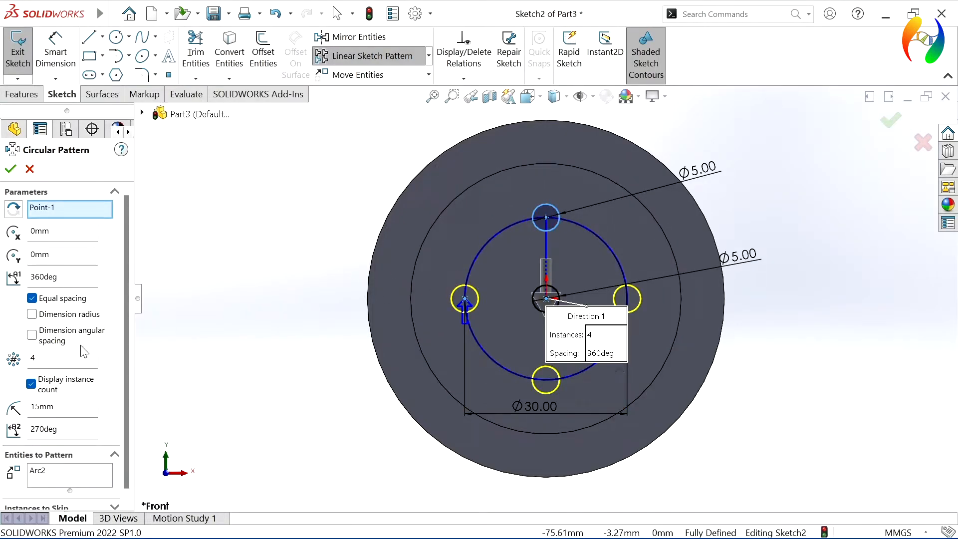
left_click_drag(65, 358, 2, 367)
type("5")
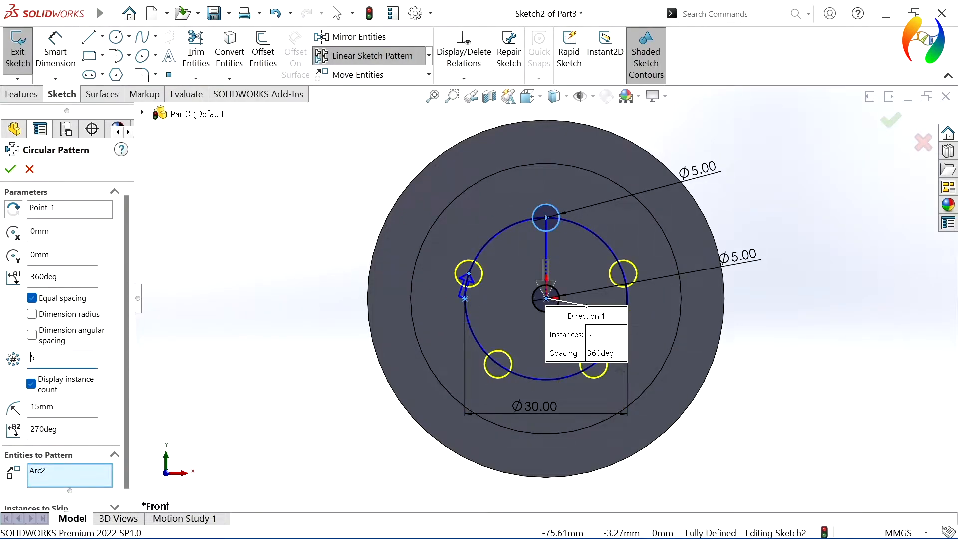
left_click(10, 169)
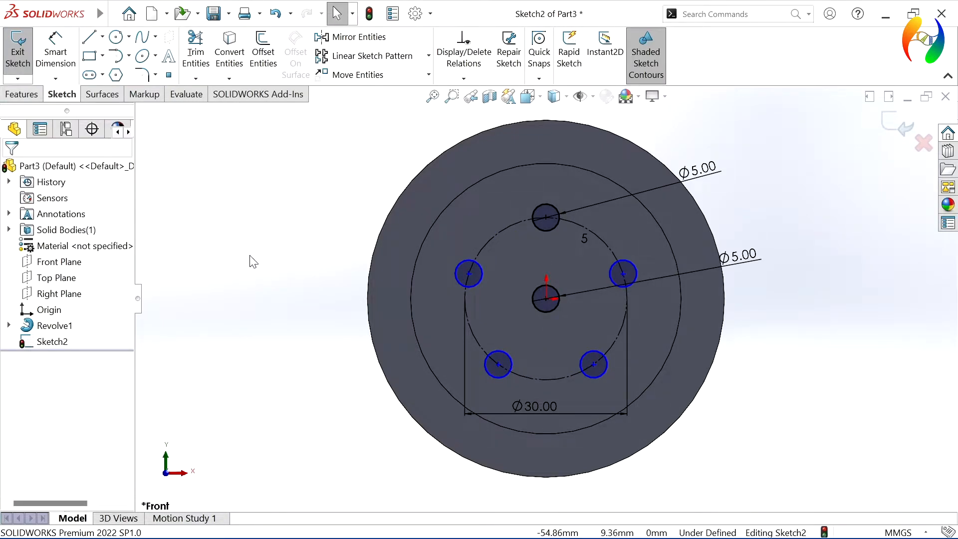
- Make the centres of the two patterned circles on the origin's left side, upper and lower, coincident with the 30 mm construction circle
left_click(467, 274)
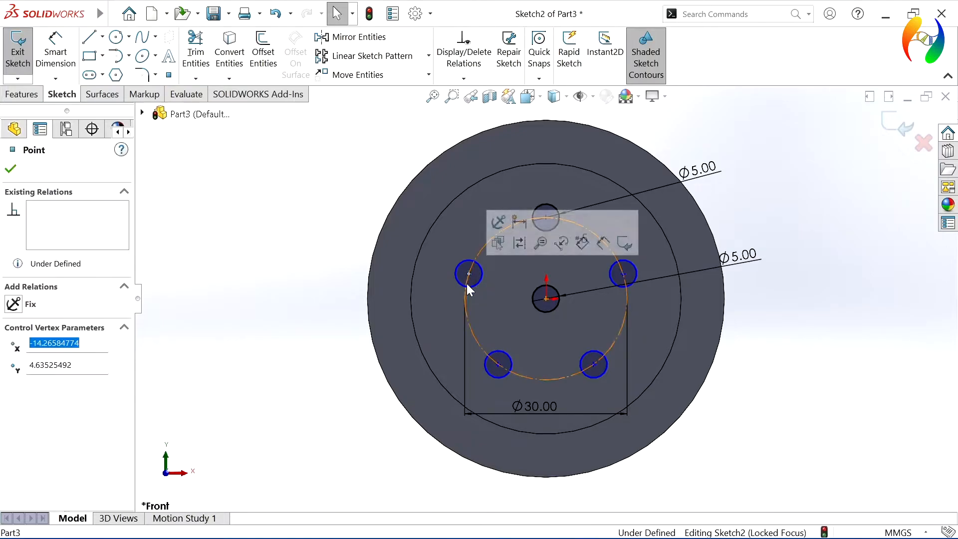
left_click(465, 291)
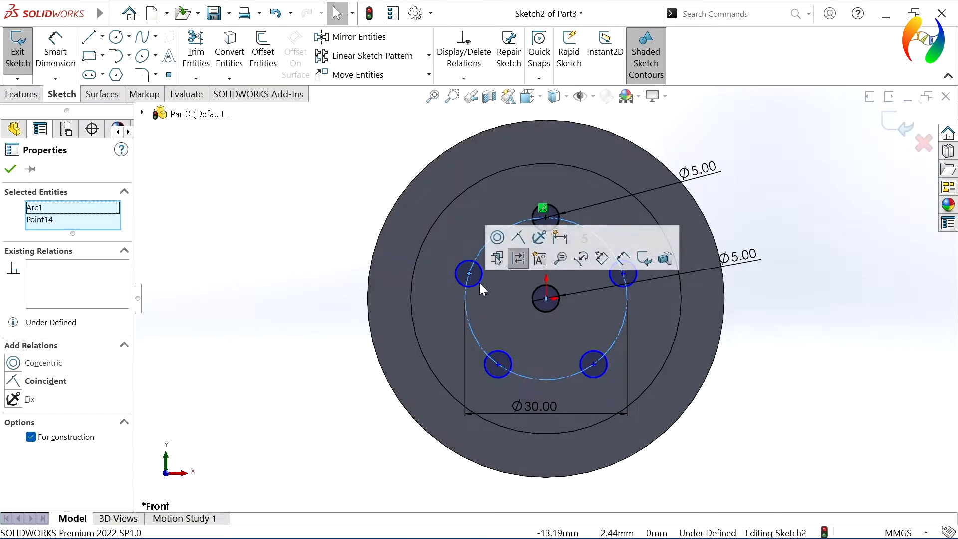
left_click(517, 254)
left_click(498, 364)
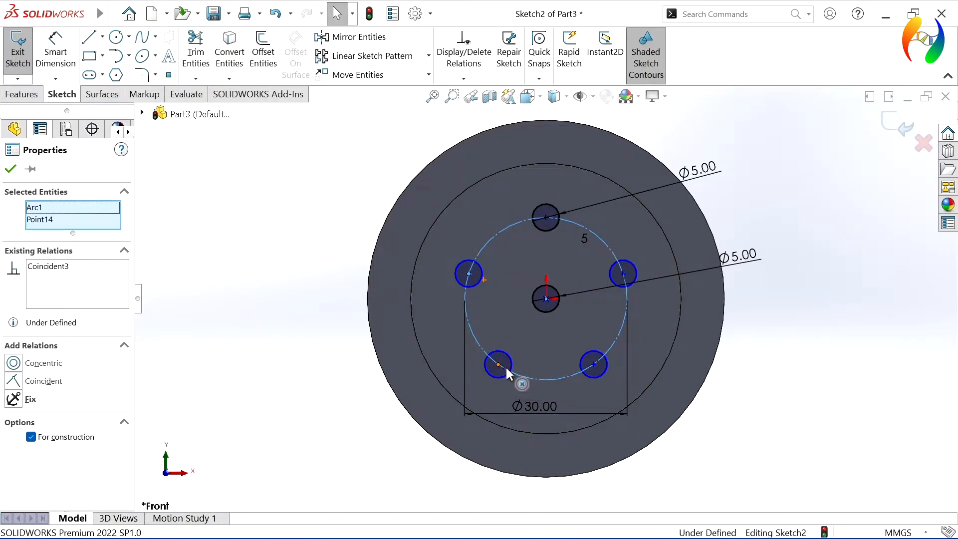
left_click(519, 372)
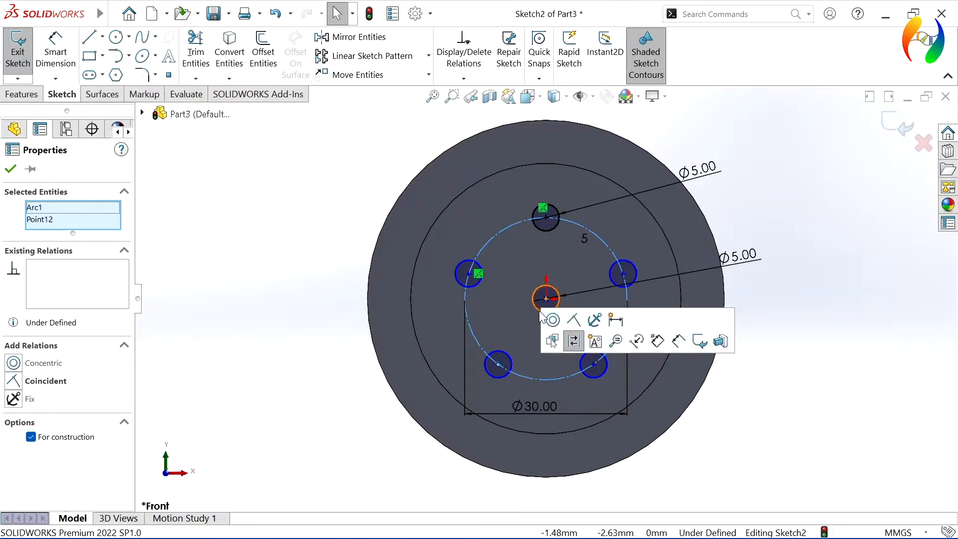
left_click(571, 322)
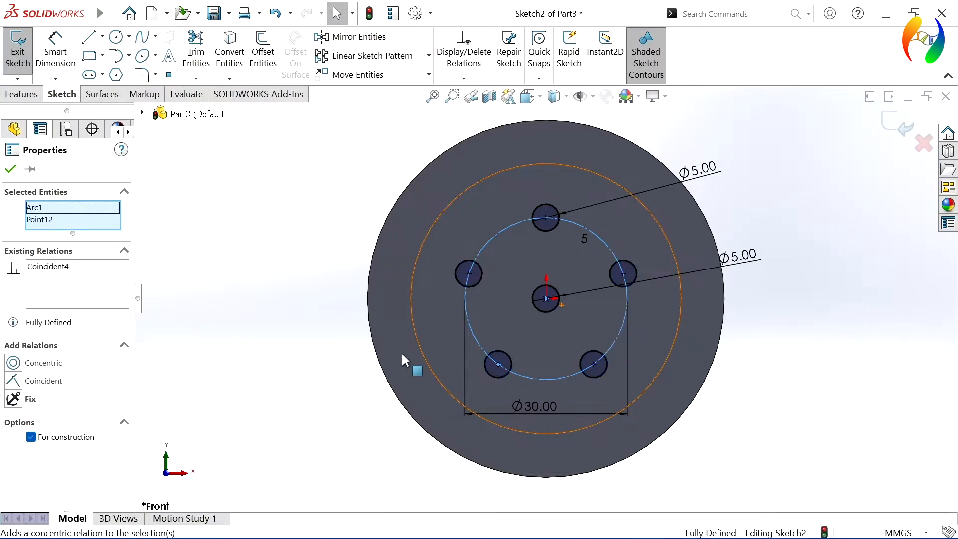
left_click(317, 369)
- Cut-extrude the six 5 mm circles with the Through All end condition
left_click(21, 95)
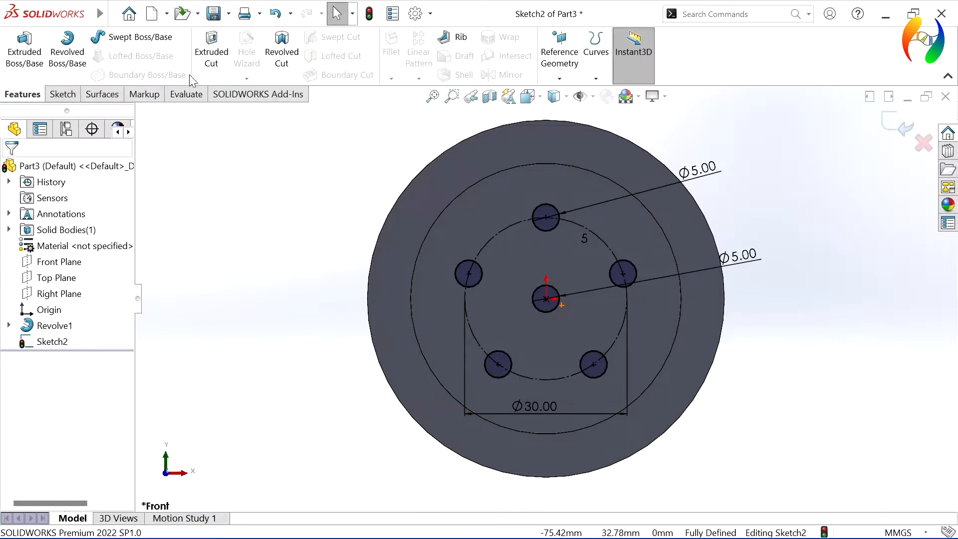
left_click(210, 64)
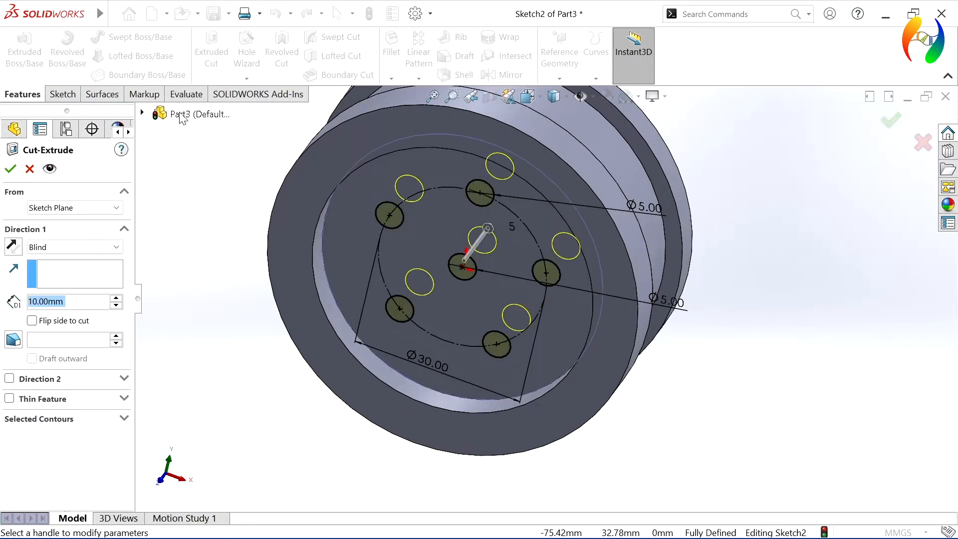
left_click(98, 245)
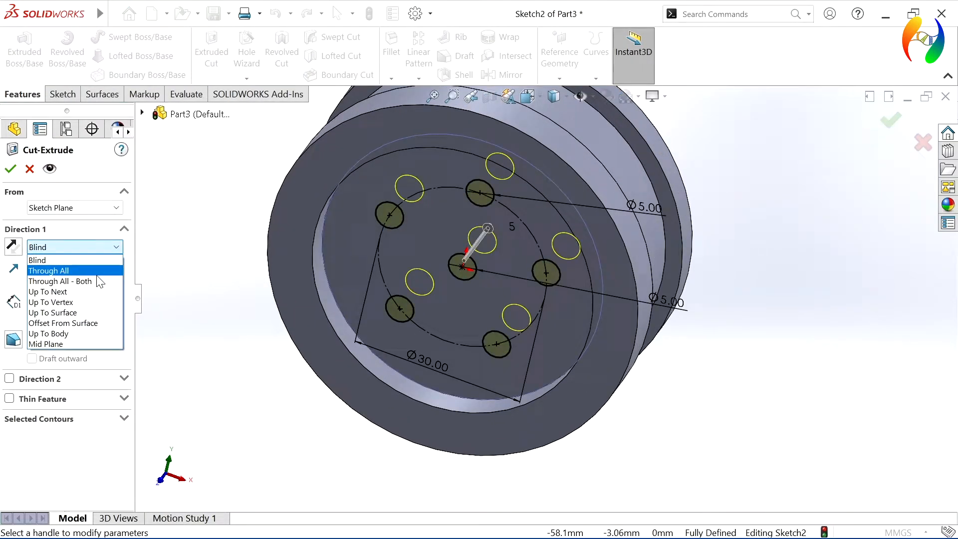
left_click(88, 270)
left_click(10, 170)
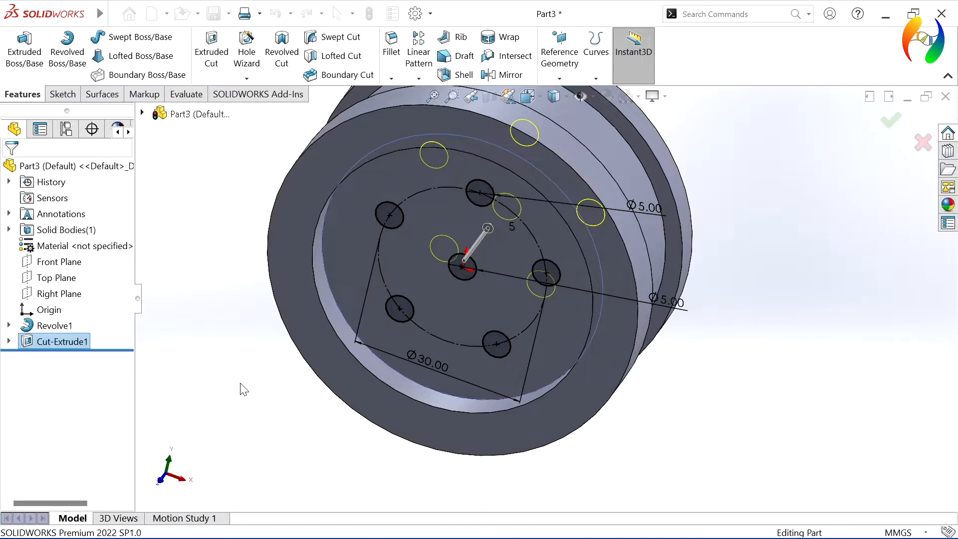
- Start a new sketch on the annular side wall of the wheel's outer groove
middle_click_drag(283, 397, 297, 346)
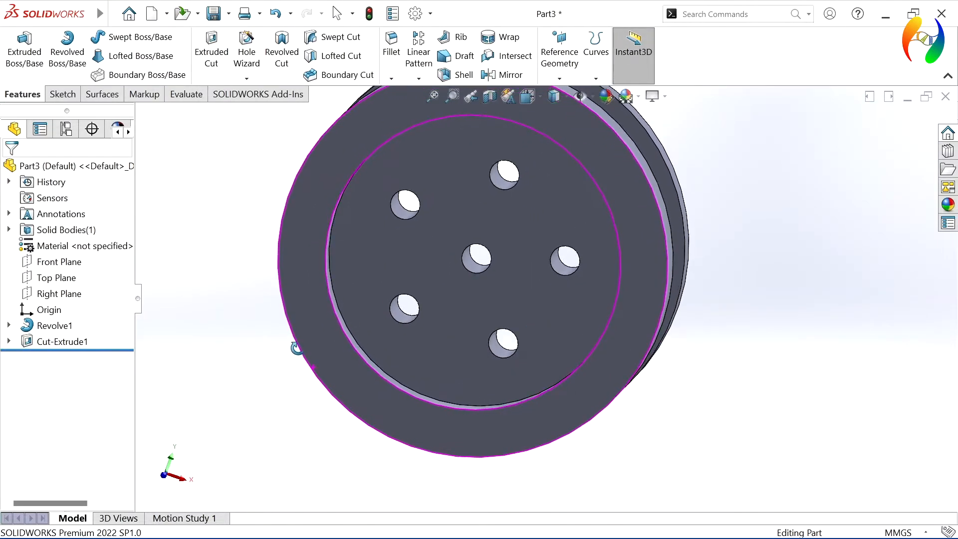
scroll(338, 419, "up", 2)
middle_click_drag(826, 313, 498, 282)
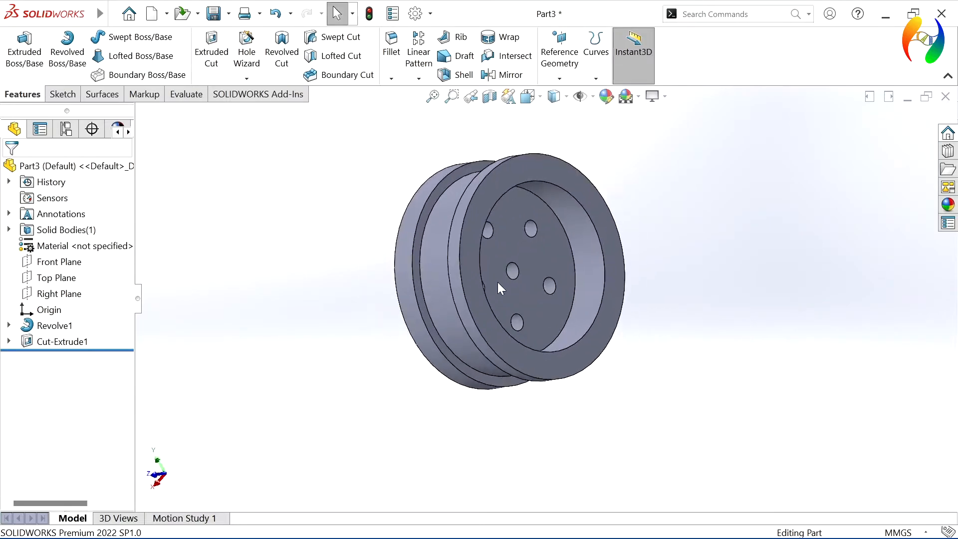
left_click(427, 208)
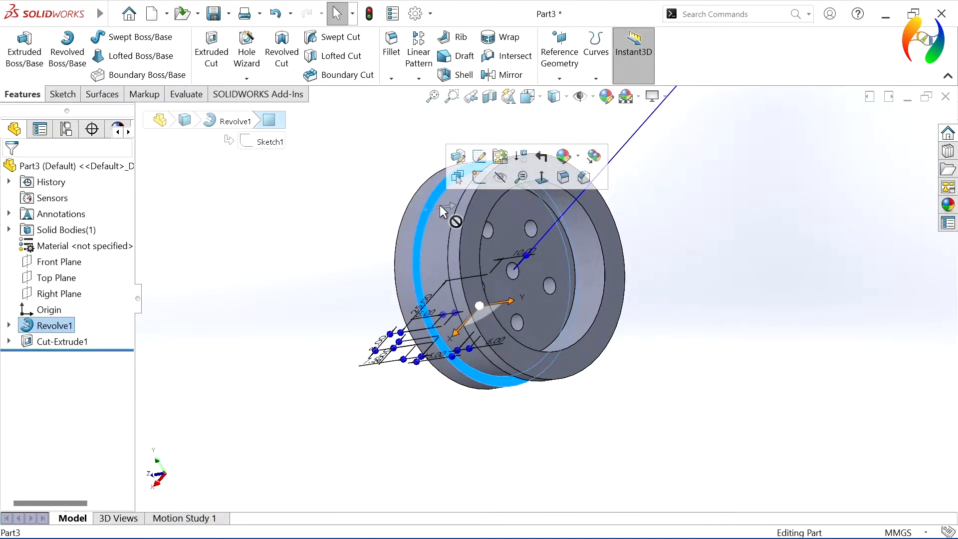
left_click(478, 178)
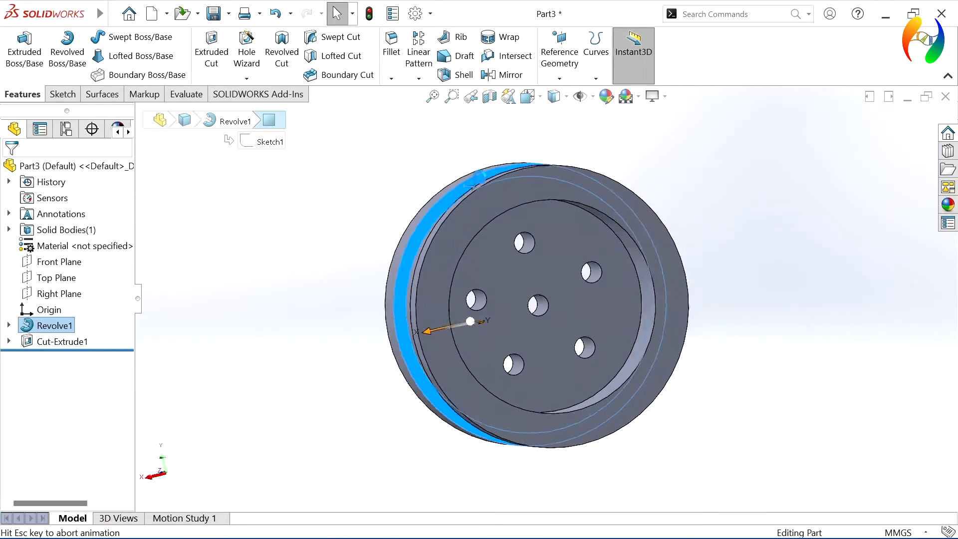
left_click(715, 146)
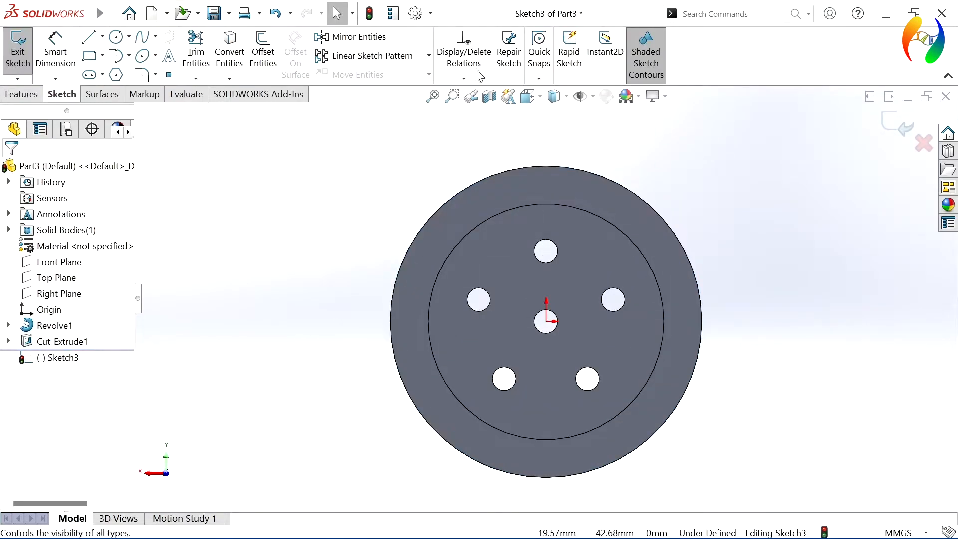
- Convert the 60 mm diameter circular edge at the groove's floor into a sketch circle
left_click(245, 58)
middle_click_drag(847, 205, 650, 217)
left_click(592, 221)
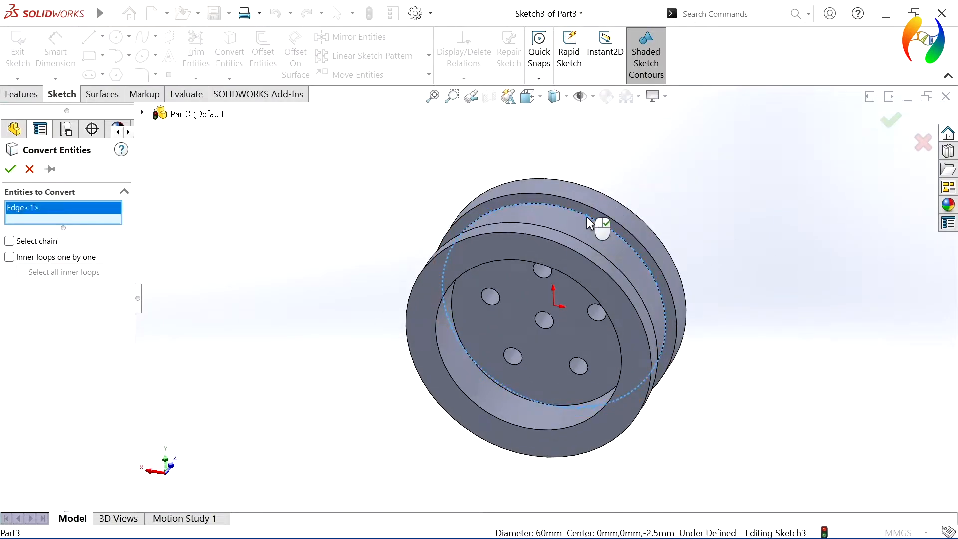
left_click(10, 169)
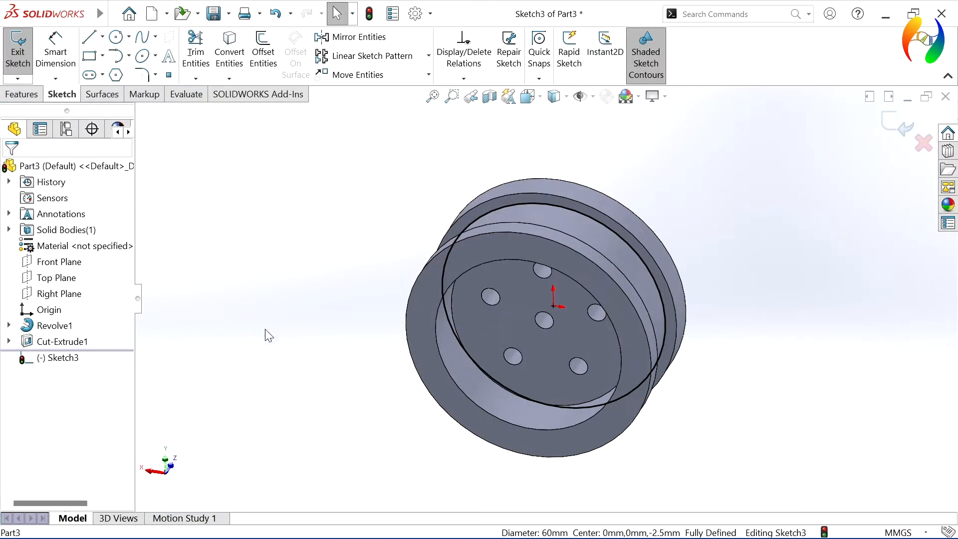
- Sketch an open three-line trapezoid hanging inward from the top of the converted circle, about 14.6 mm wide at its opening and 9.9 mm at its base
key("ctrl+8")
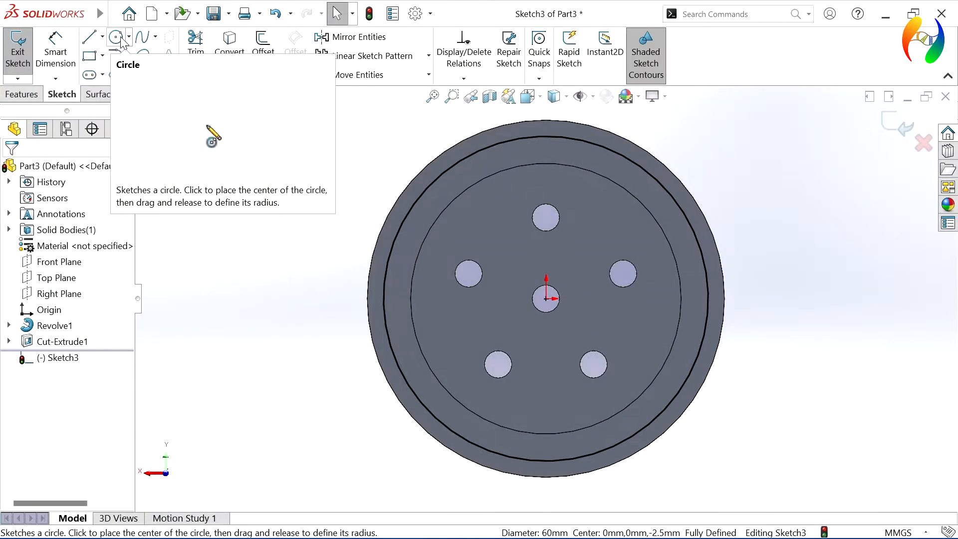
left_click(90, 40)
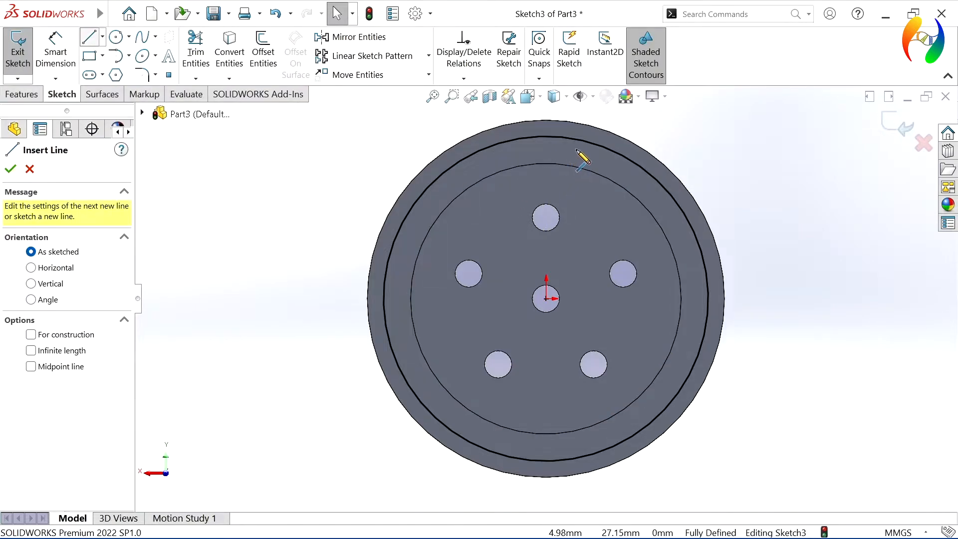
left_click(587, 143)
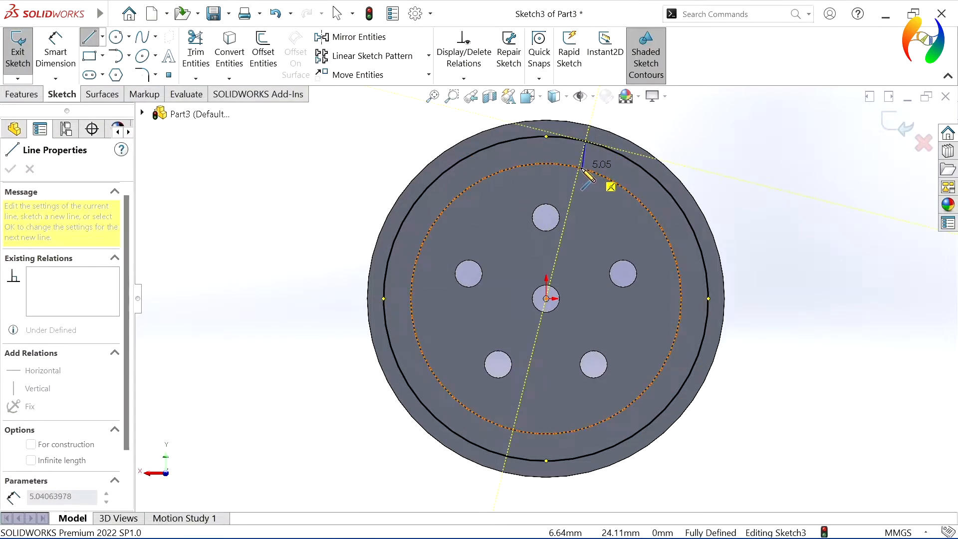
left_click(579, 185)
left_click(525, 189)
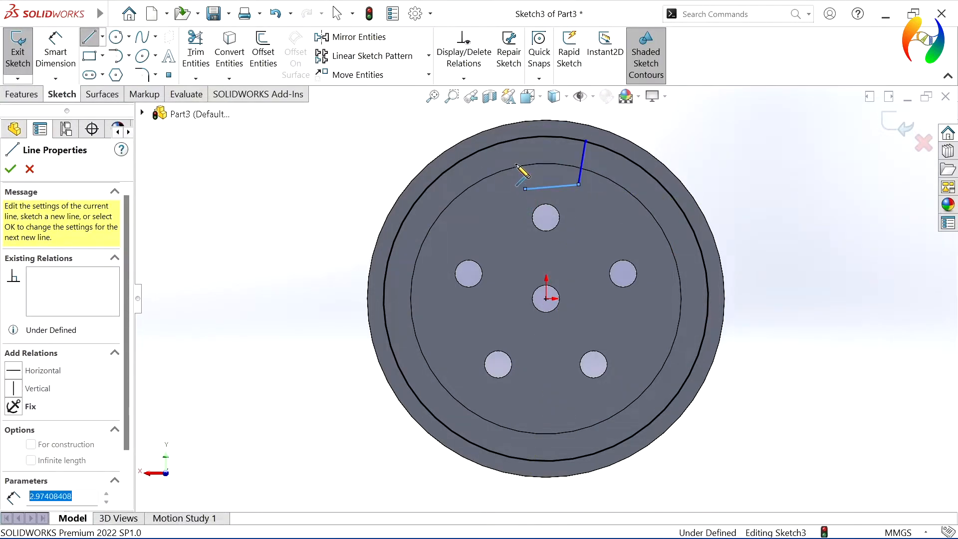
left_click(507, 141)
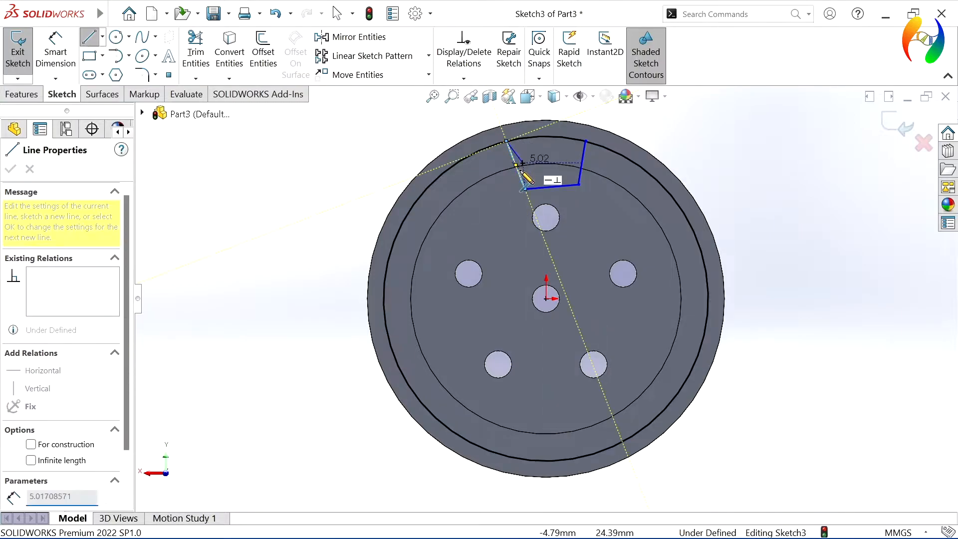
key("Escape")
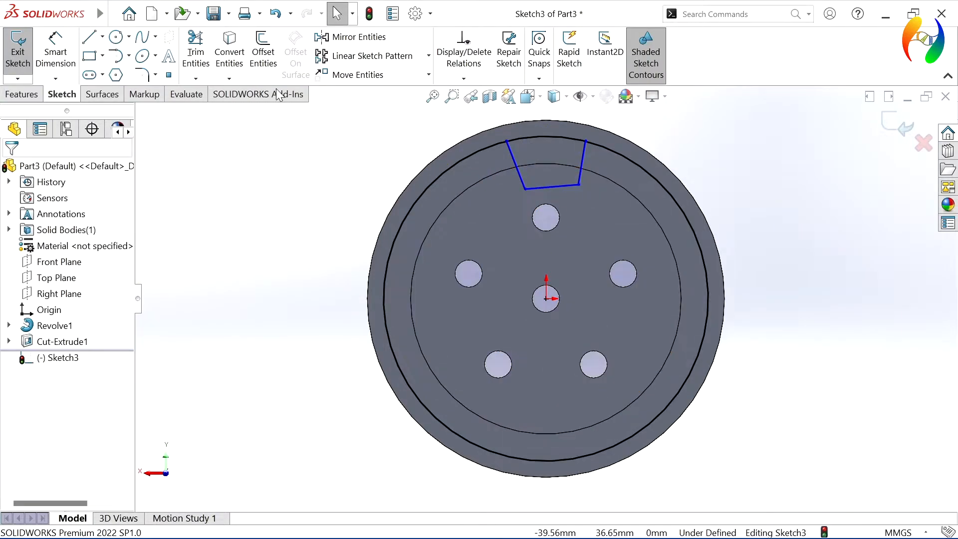
- Apply a Horizontal relation to the base line of the trapezoid
left_click(55, 52)
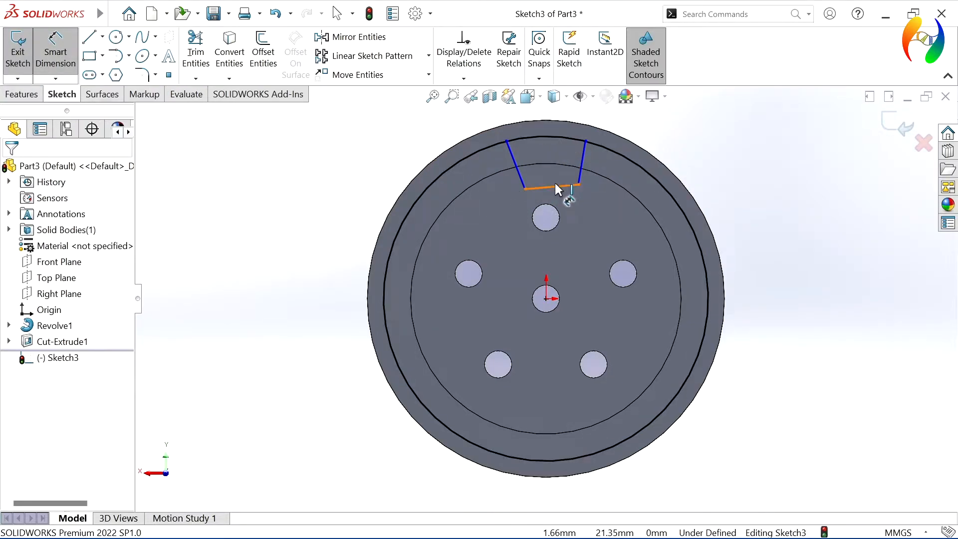
key("Escape")
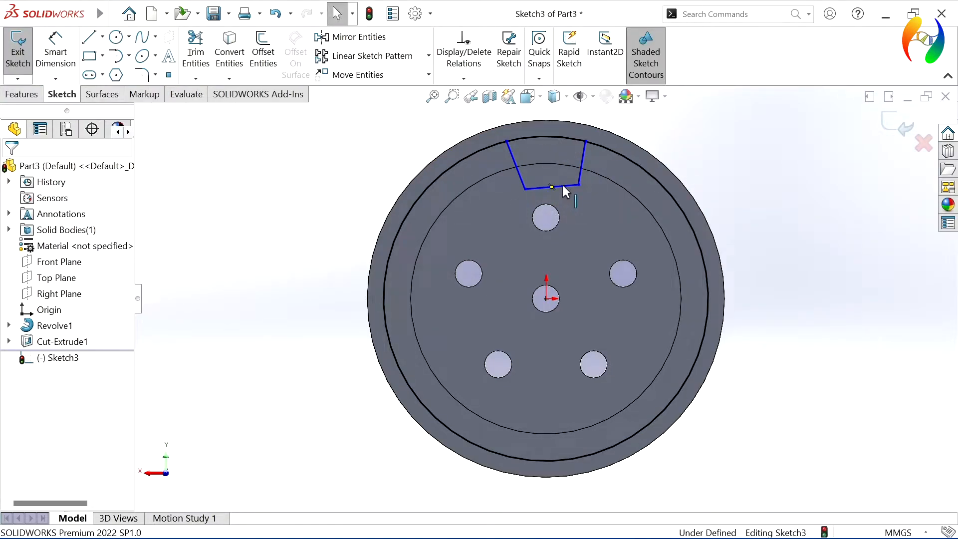
left_click(564, 186)
left_click(598, 141)
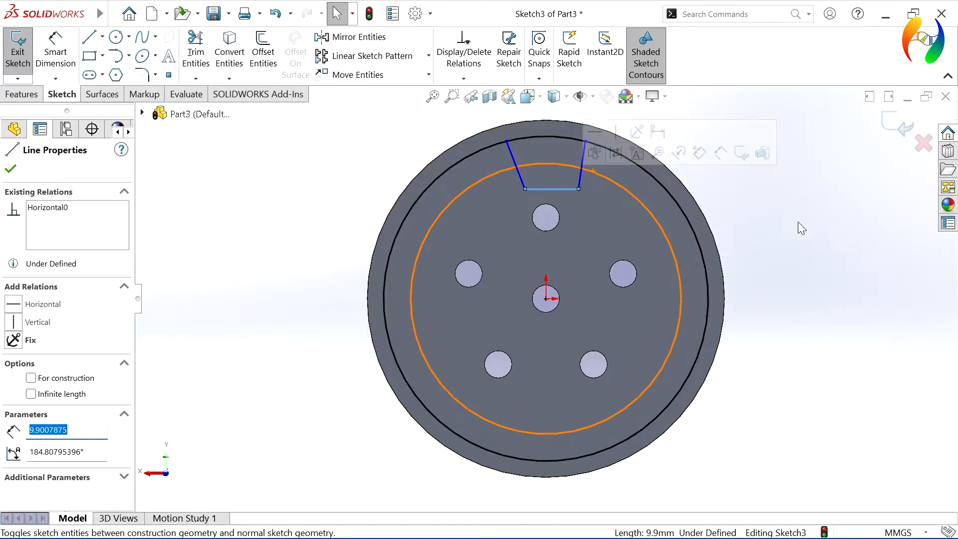
left_click(853, 223)
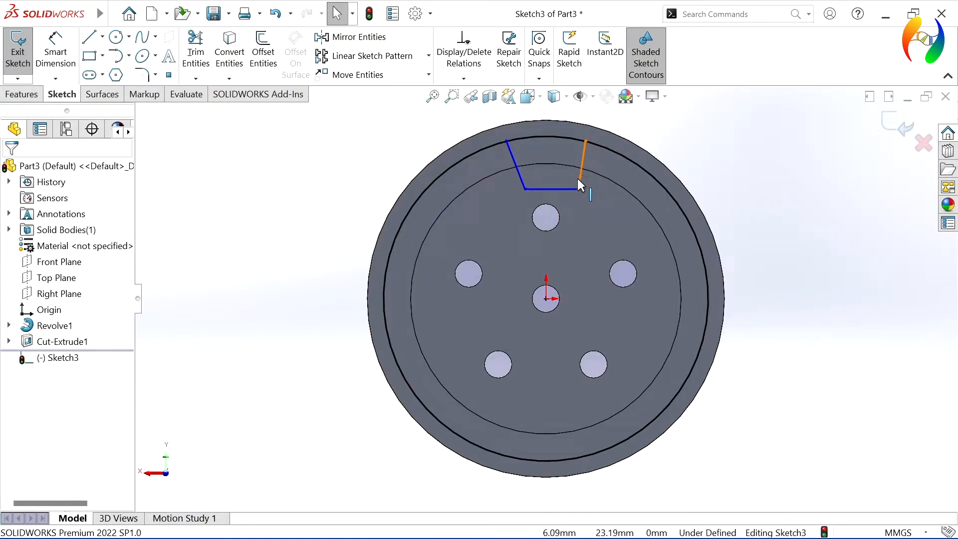
- Dimension the distance between the trapezoid's two upper endpoints on the converted circle as 3 mm
left_click(46, 50)
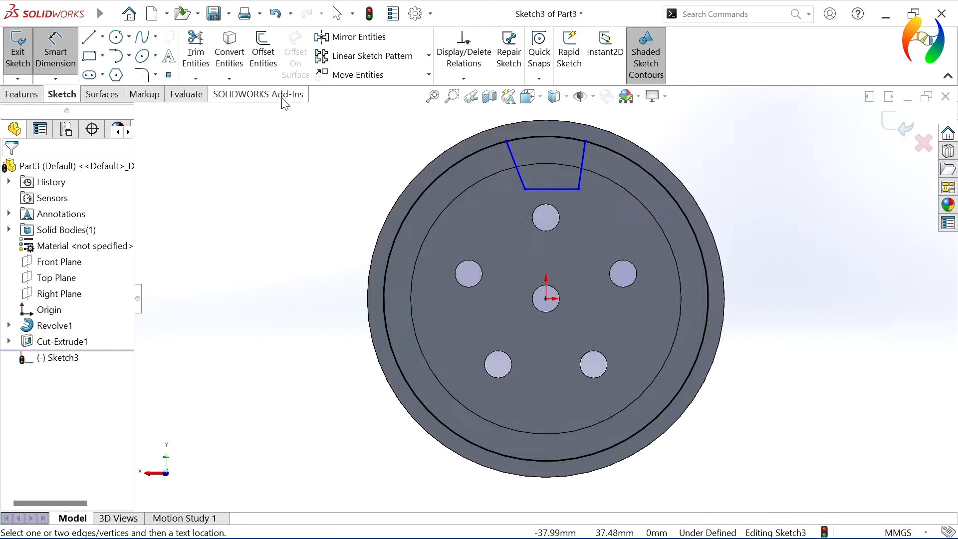
left_click(506, 141)
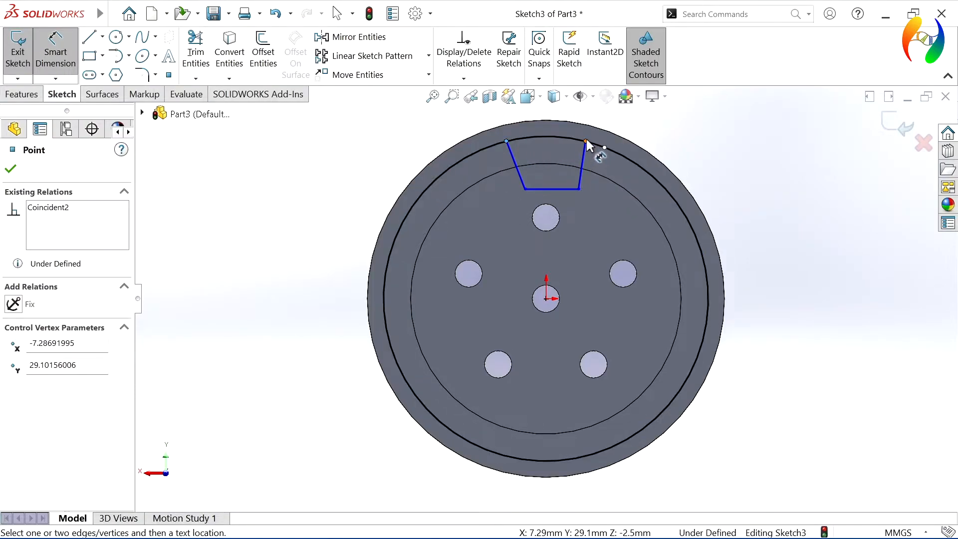
left_click(585, 142)
left_click(548, 130)
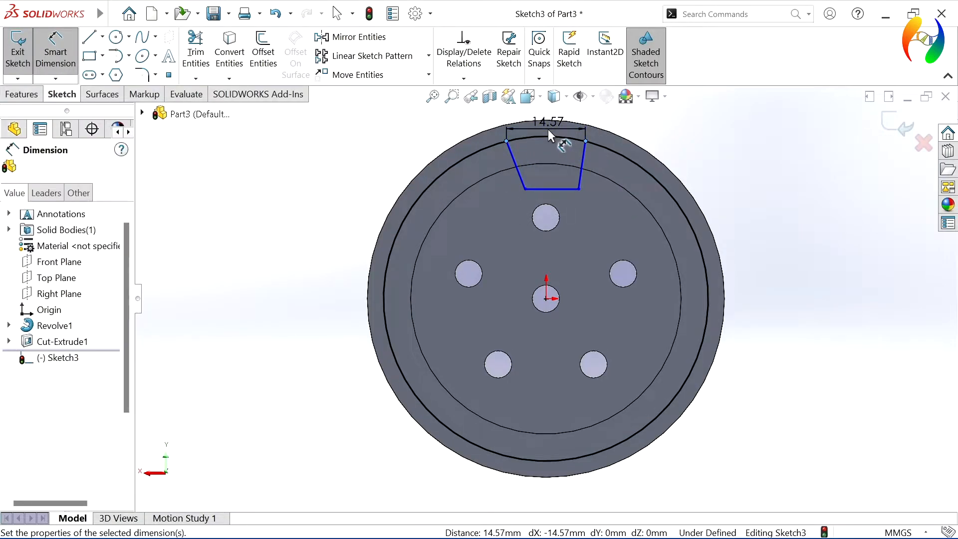
key("Return")
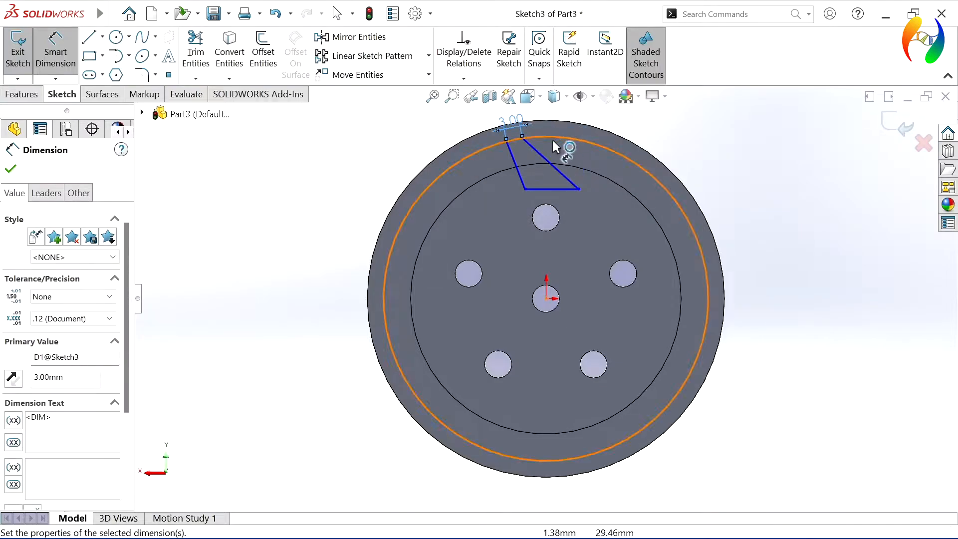
- Dimension the vertical distance between the trapezoid's left upper endpoint and its base line as 1.5 mm
scroll(556, 155, "down", 3)
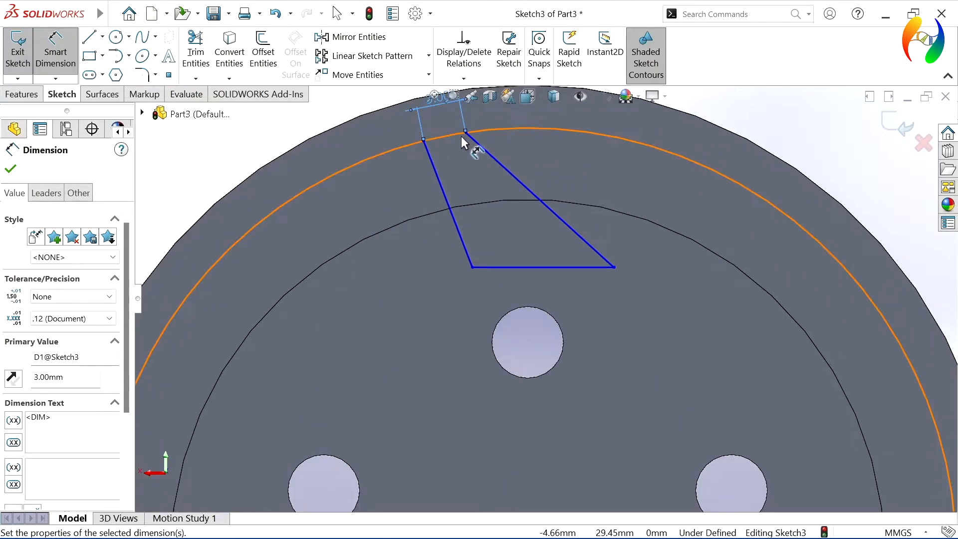
left_click(423, 142)
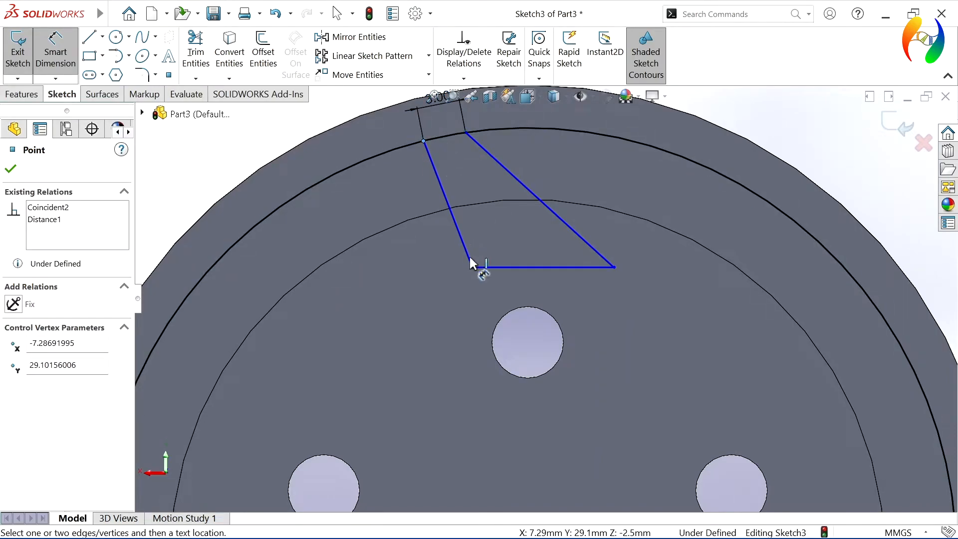
left_click(481, 267)
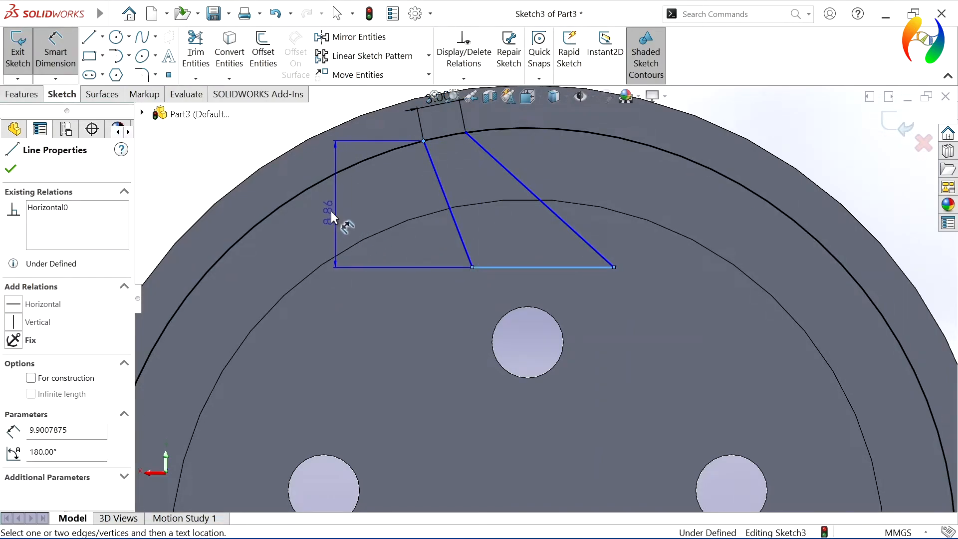
left_click(322, 210)
type("1.5")
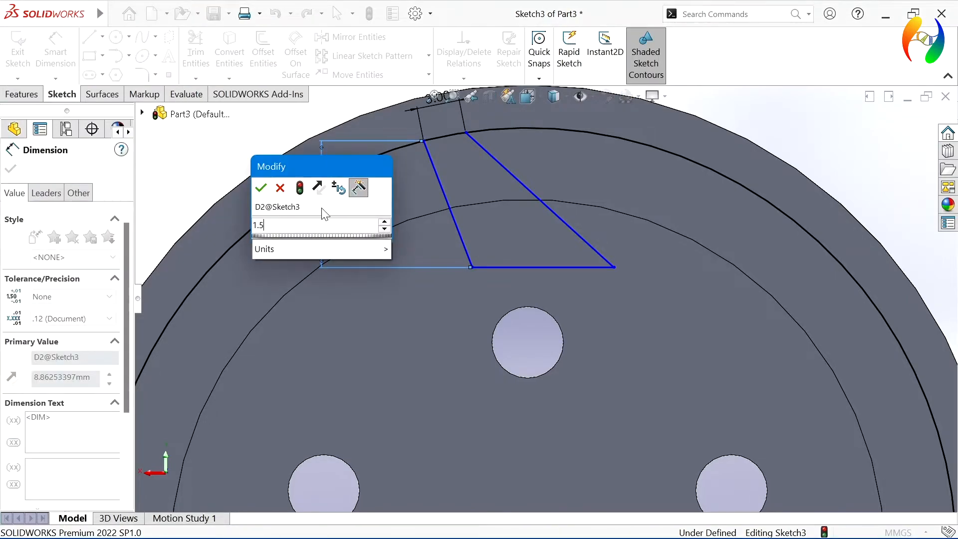
key("Return")
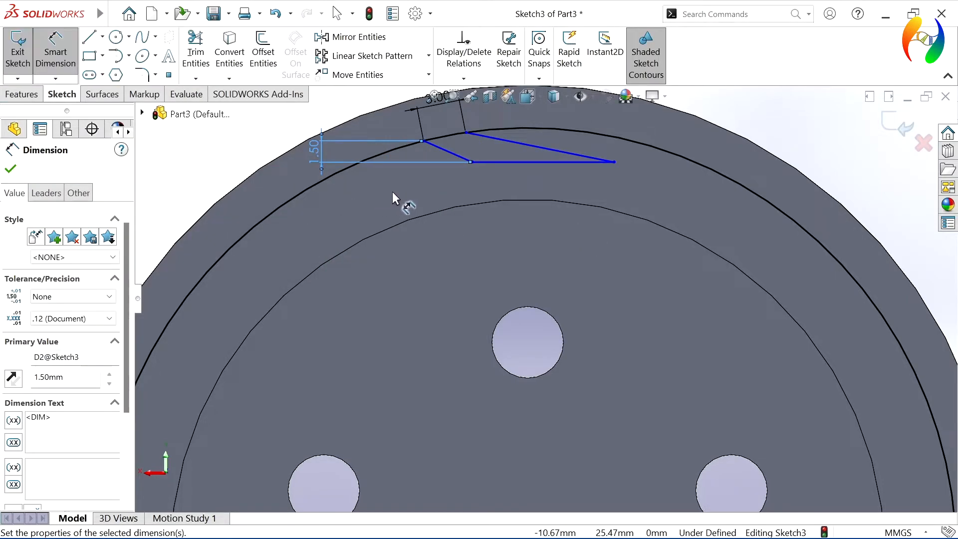
key("Escape")
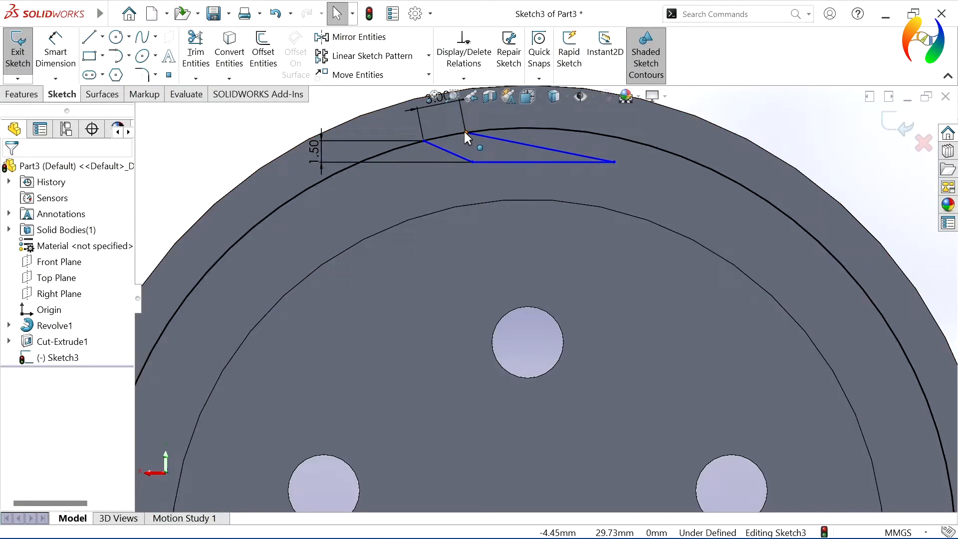
- Reshape the trapezoid by shifting its open end toward the circle's top and pulling the left base corner inward
left_click_drag(464, 131, 563, 129)
mouse_move(605, 159)
left_mouse_down()
mouse_move(580, 167)
mouse_move(624, 159)
left_mouse_up()
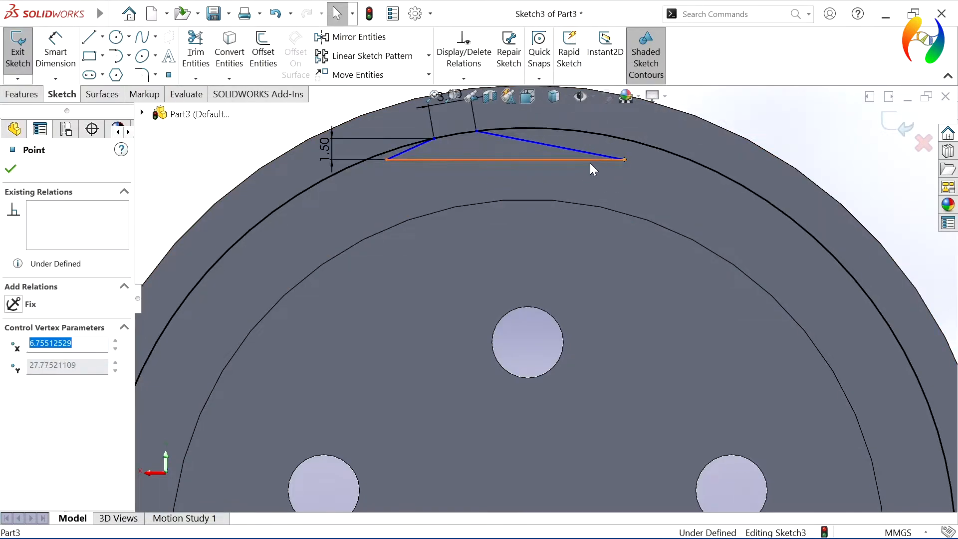
left_click(583, 202)
left_click(408, 151)
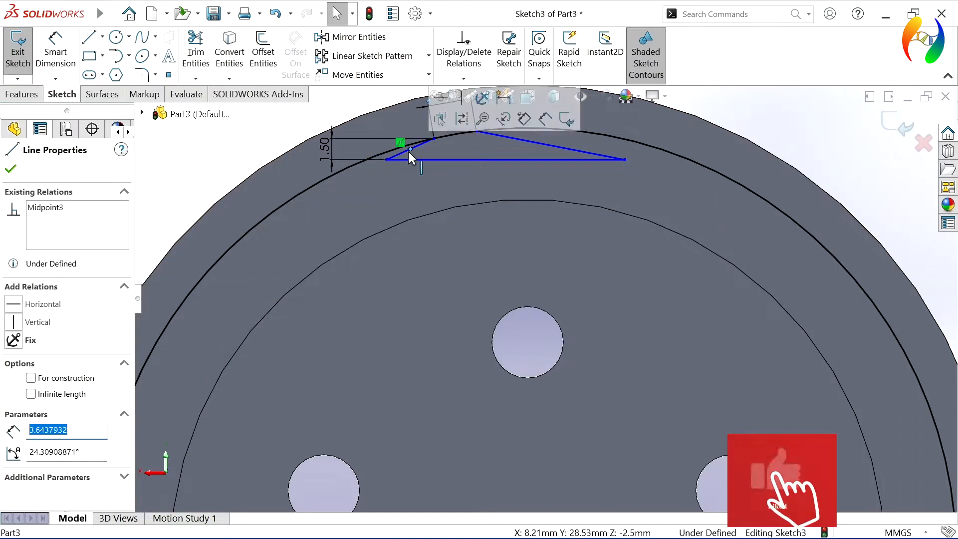
left_click(438, 220)
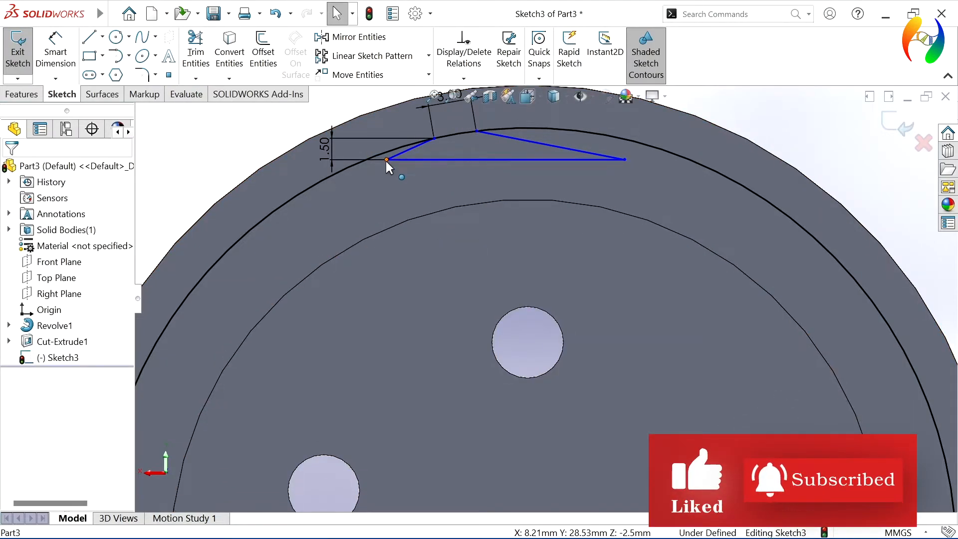
mouse_move(386, 160)
left_mouse_down()
mouse_move(433, 169)
mouse_move(422, 174)
left_mouse_up()
- Make the trapezoid's left side line coincident with the origin
scroll(508, 235, "up", 4)
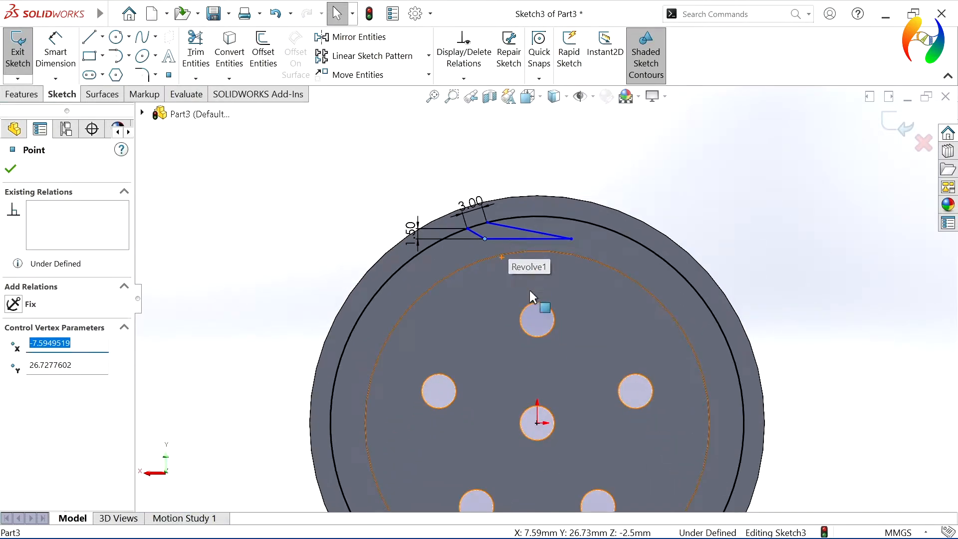
left_click(475, 232)
left_click(467, 218, "ctrl")
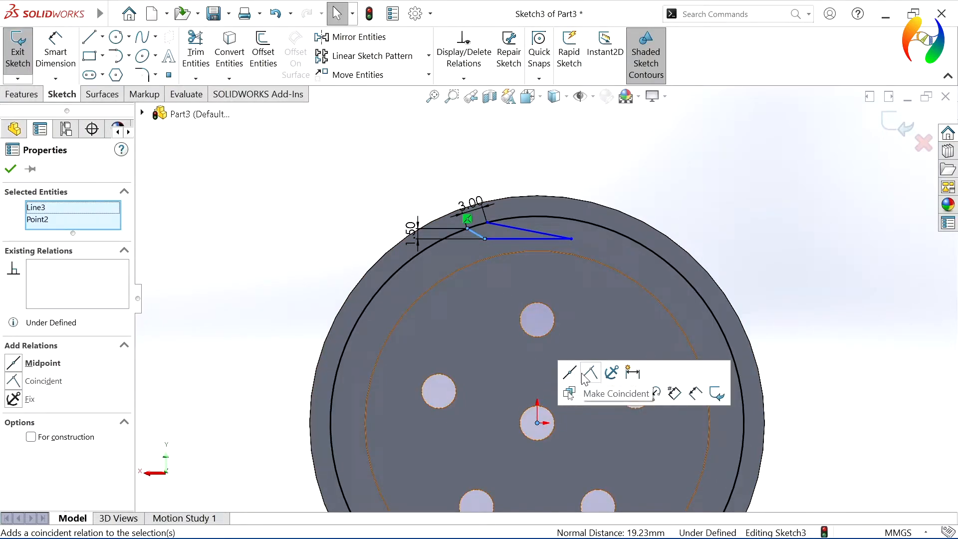
left_click(591, 373)
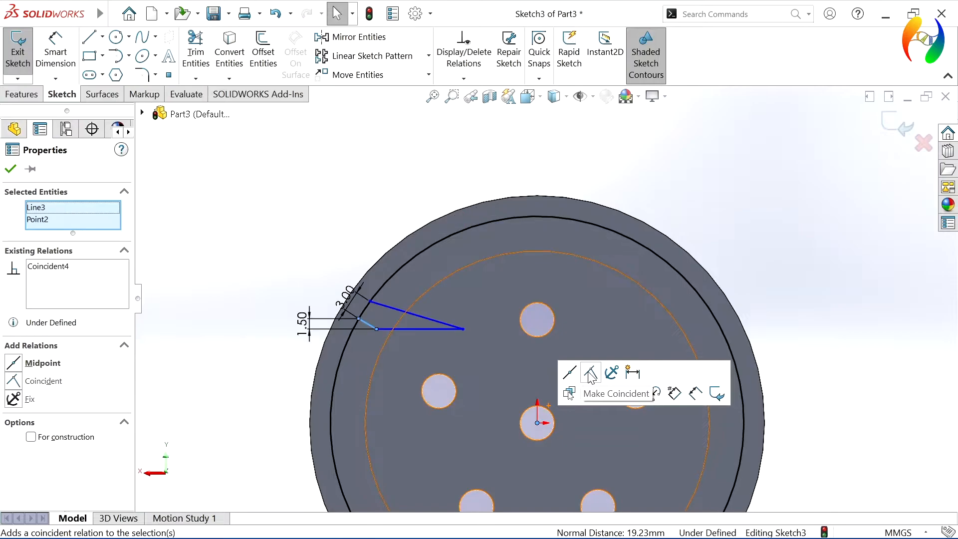
left_click(403, 180)
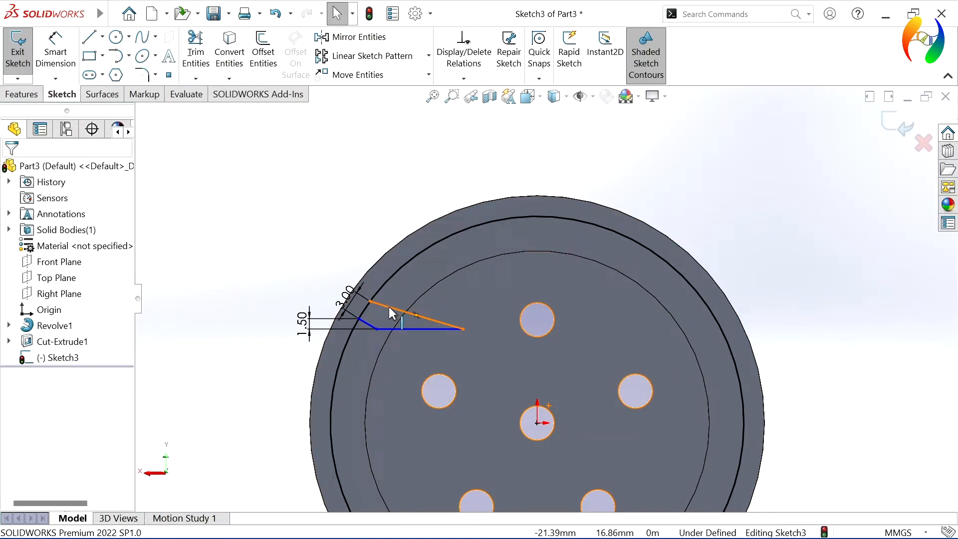
- Pull the trapezoid's right upper endpoint back toward the circle's top and make its right side line coincident with the origin
mouse_move(369, 299)
left_mouse_down()
mouse_move(483, 225)
mouse_move(455, 230)
left_mouse_up()
left_click(460, 245)
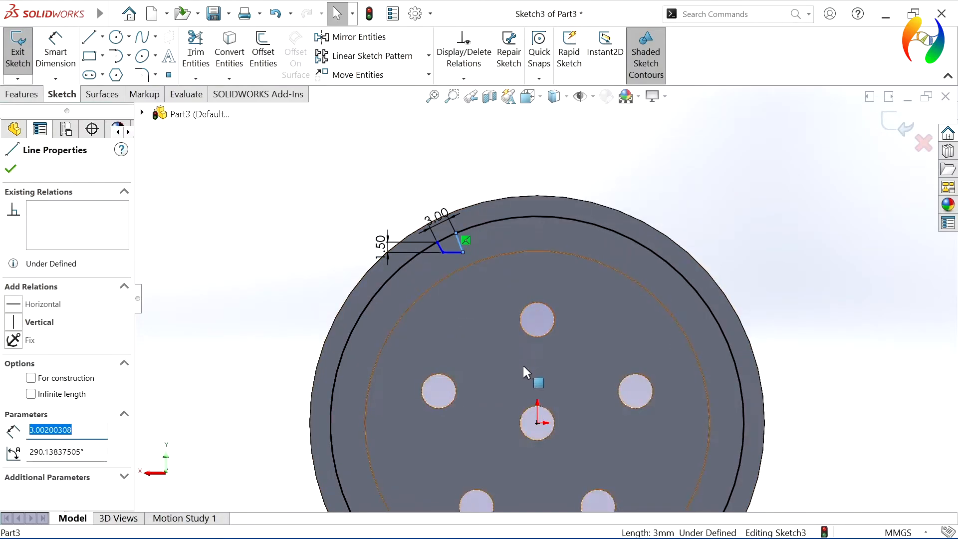
left_click(537, 423, "ctrl")
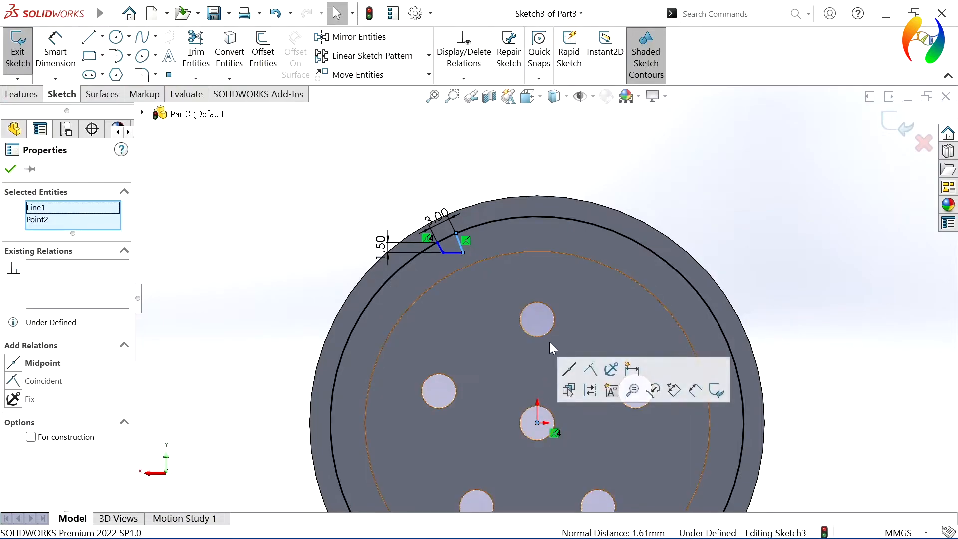
left_click(590, 371)
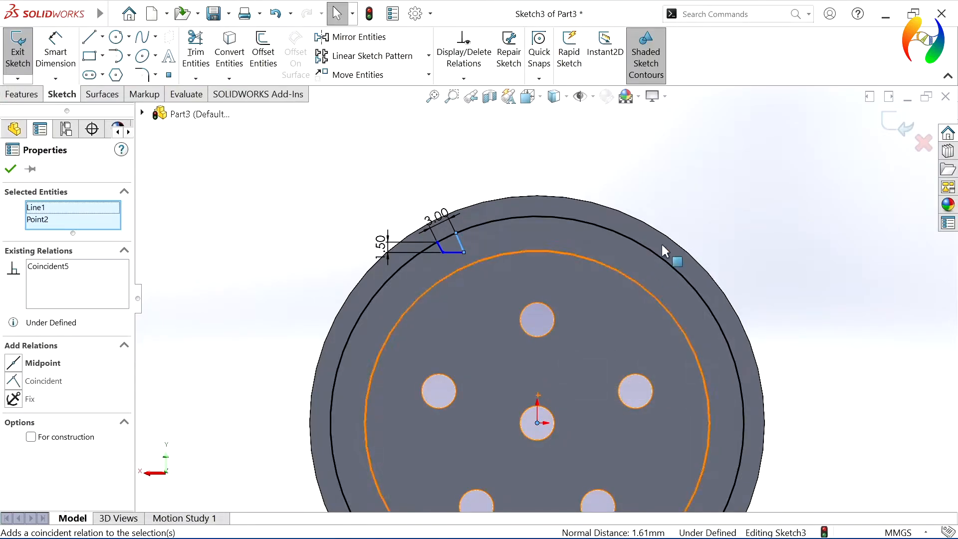
left_click(687, 196)
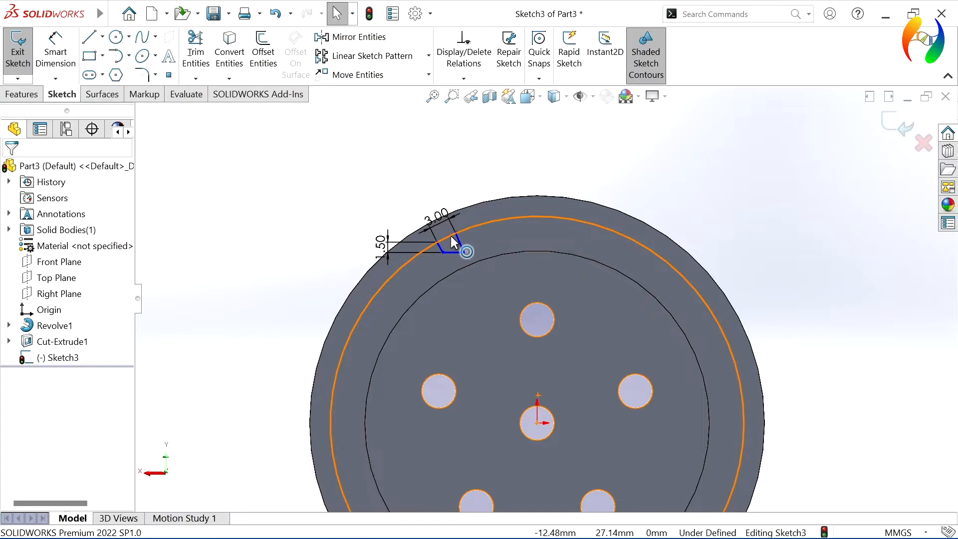
- Slide the notch profile along the converted circle to its top, above the origin
left_click_drag(462, 251, 487, 241)
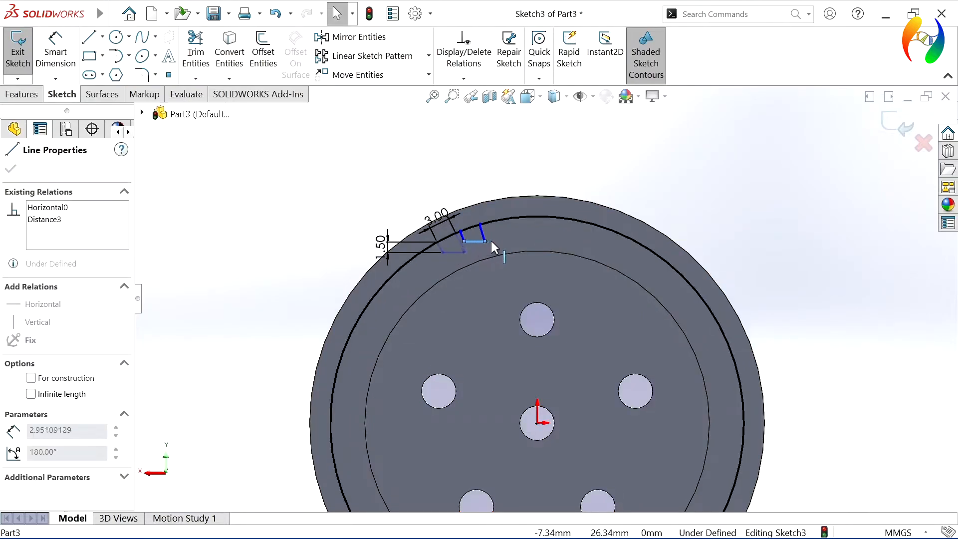
left_click(568, 227)
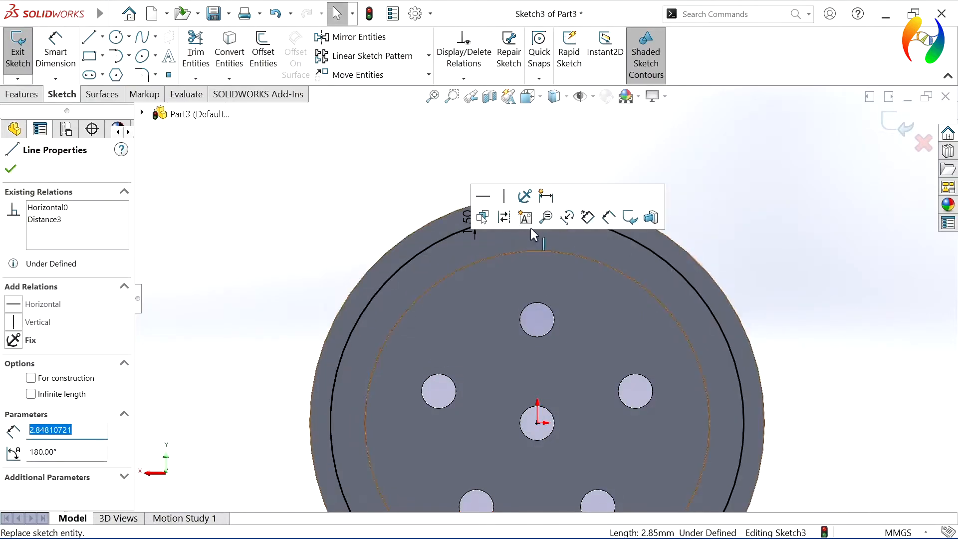
left_click(418, 186)
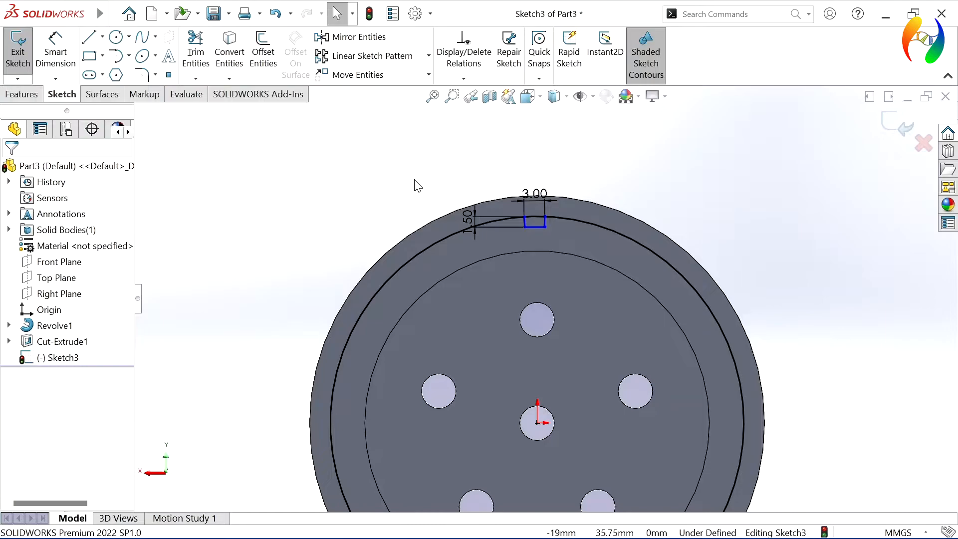
- Apply a Vertical relation between the midpoint of the notch's base line and the origin
left_click(534, 226)
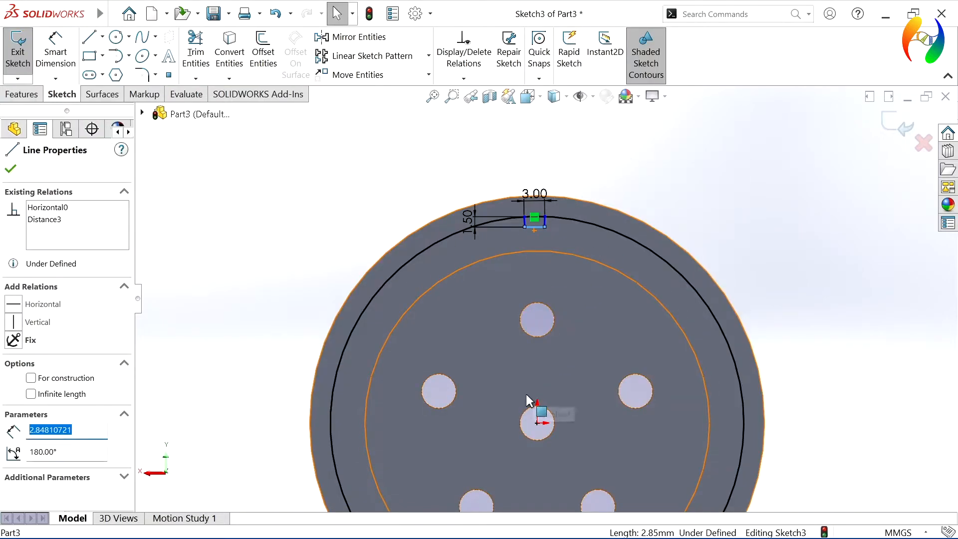
left_click(537, 424)
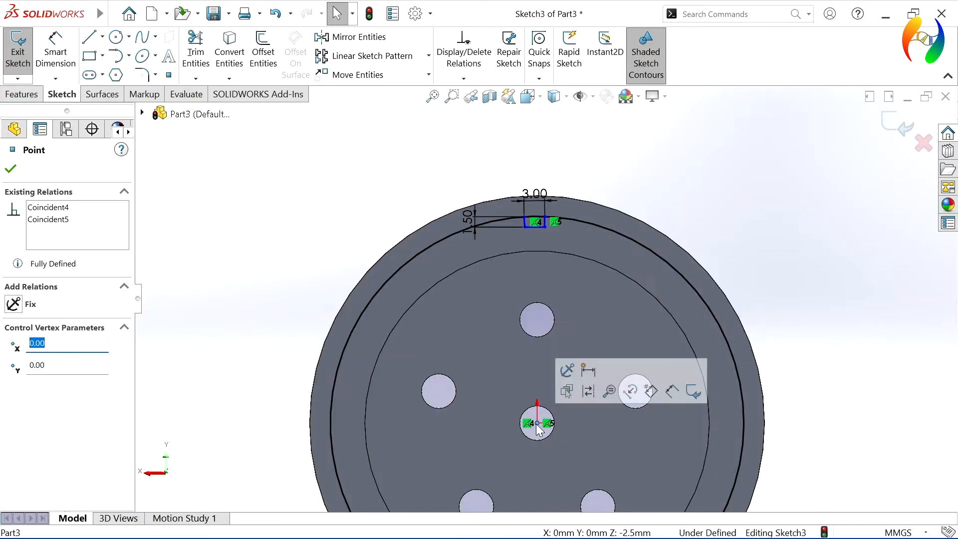
scroll(535, 274, "down", 5)
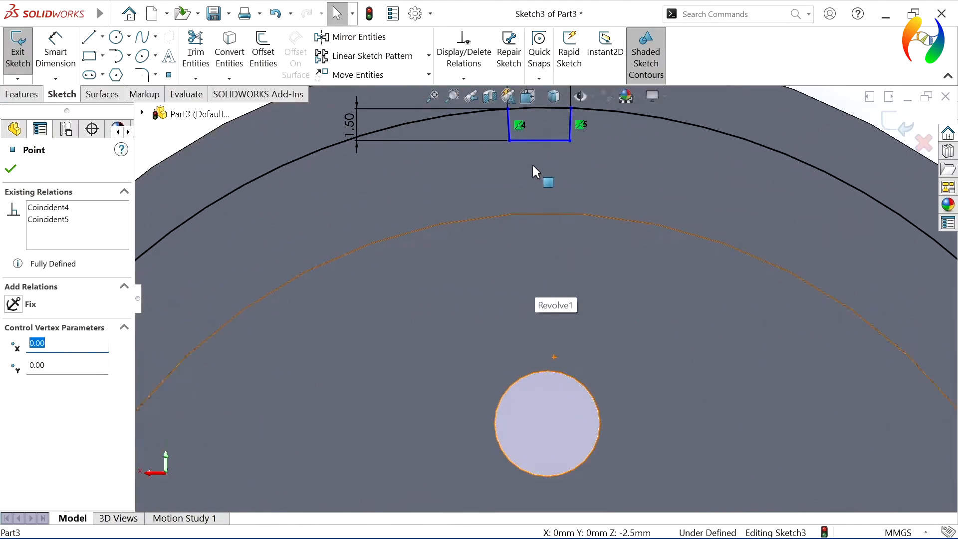
left_click(539, 140, "ctrl")
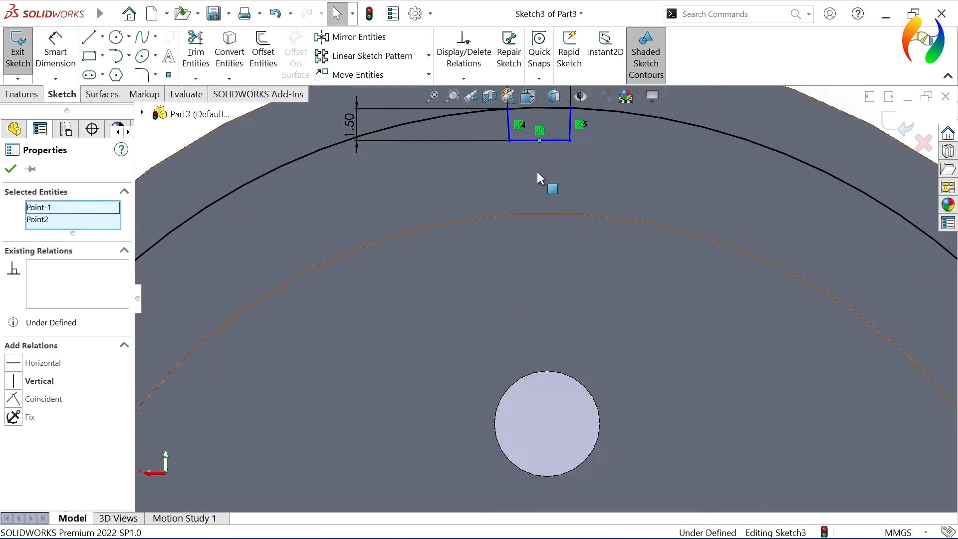
scroll(542, 294, "up", 4)
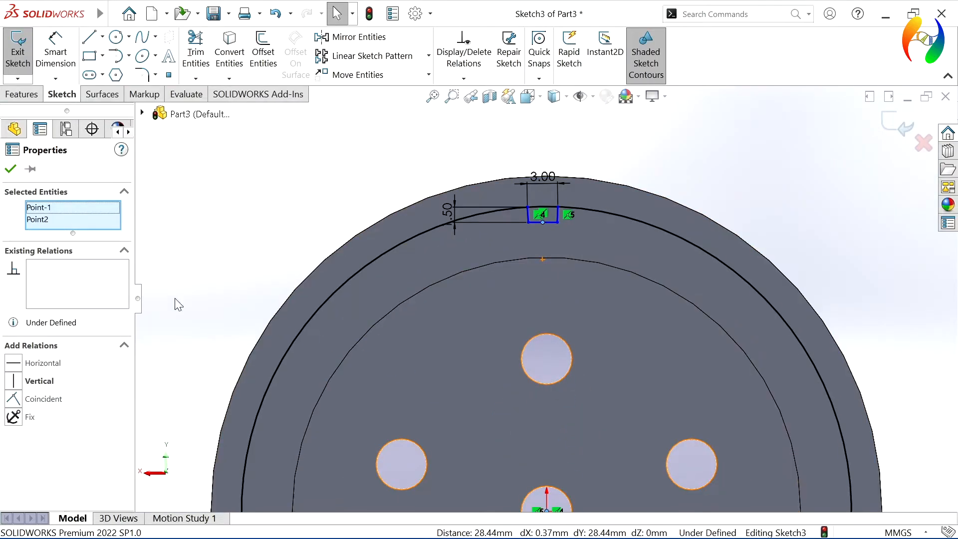
left_click(14, 382)
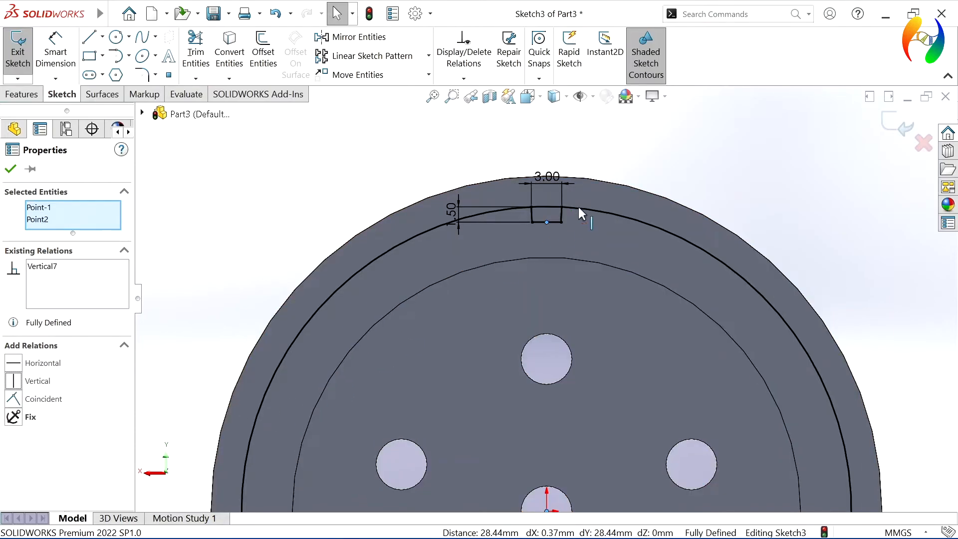
left_click(742, 163)
- Power-trim the converted circle outside the notch opening, keeping only the short arc that closes the profile
scroll(607, 383, "up", 2)
scroll(552, 449, "down", 2)
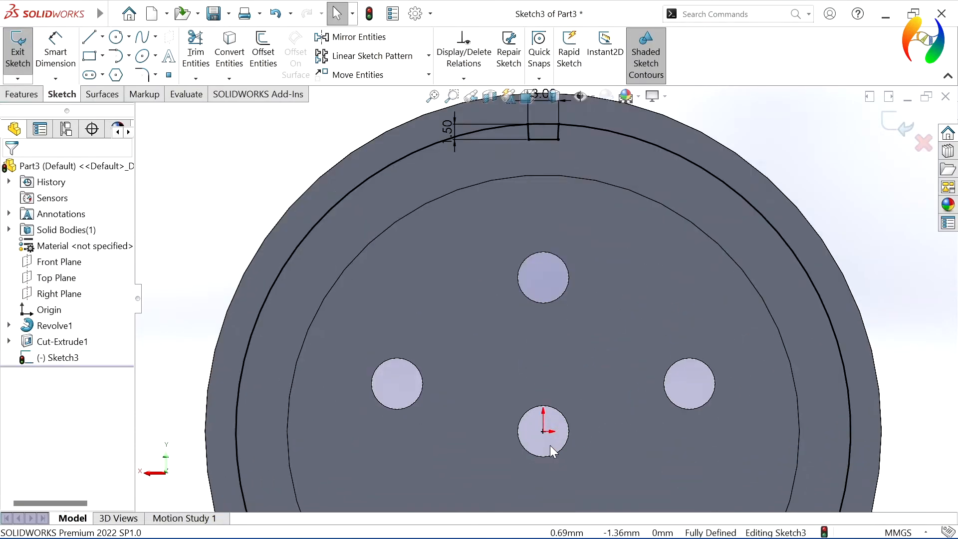
scroll(546, 329, "up", 2)
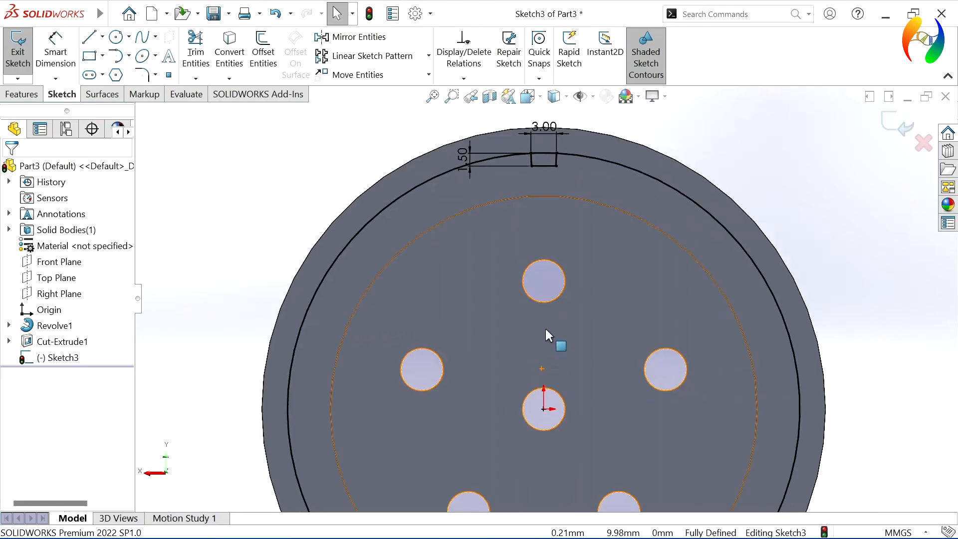
left_click(195, 50)
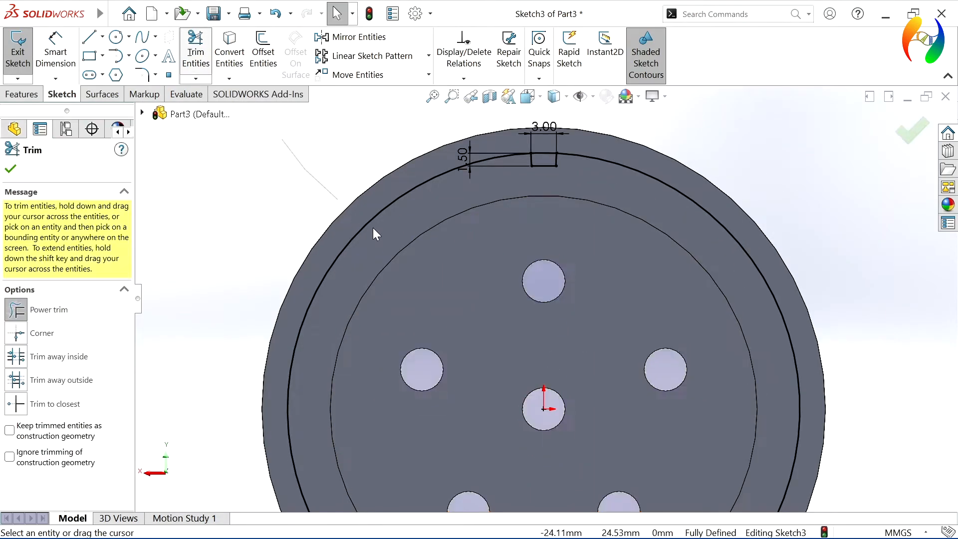
- Extrude-cut the notch profile with the Up To Surface end condition, ending at the inner face of the opposite flange
left_click(38, 95)
left_click(206, 57)
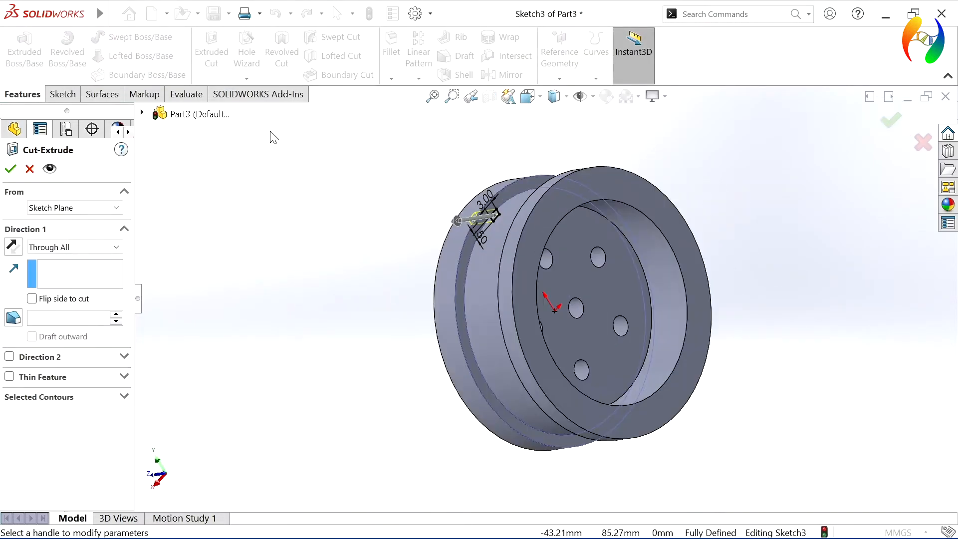
left_click(105, 249)
left_click(97, 312)
middle_click_drag(192, 244, 286, 232)
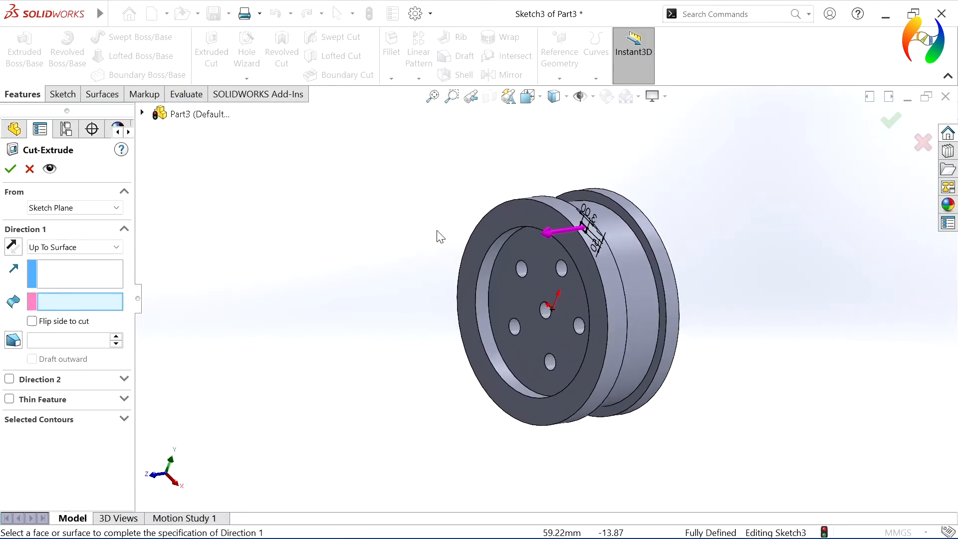
left_click(607, 204)
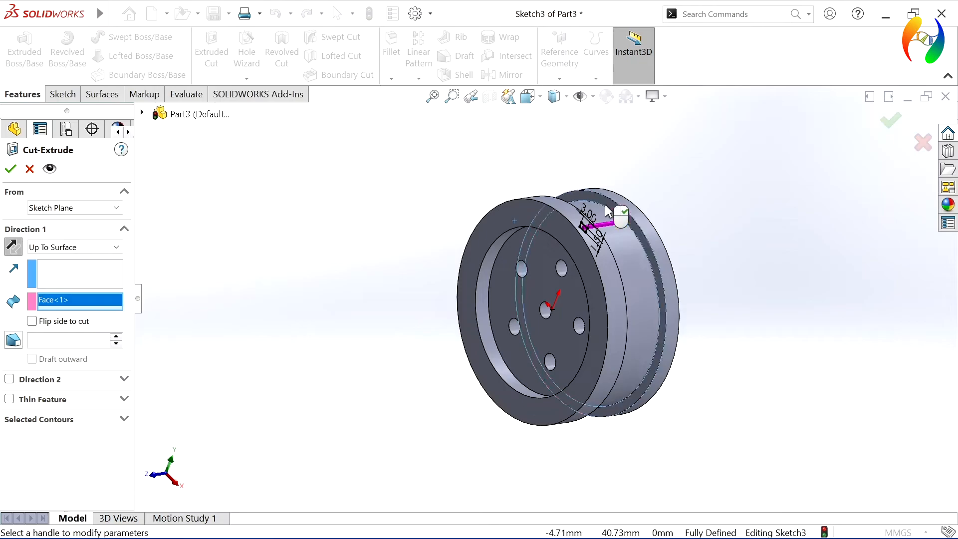
left_click(11, 170)
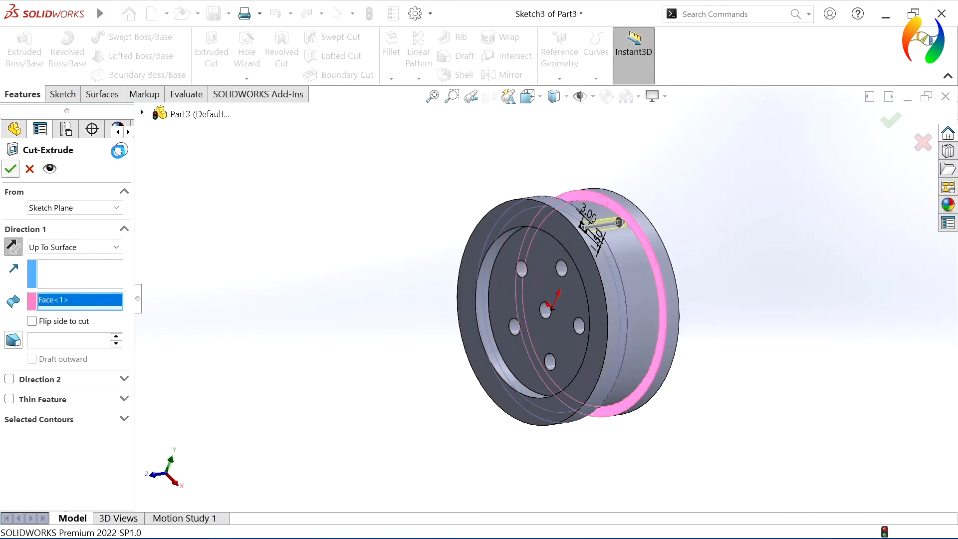
left_click(762, 281)
- Circular-pattern the notch cut around the flange's circular edge with 33 equally spaced instances over 360 degrees
middle_click_drag(763, 281, 641, 298)
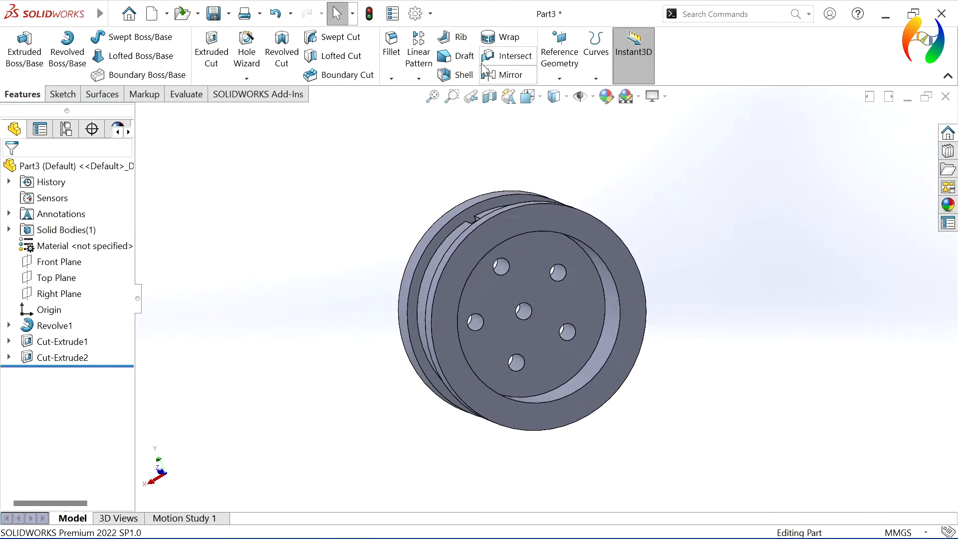
left_click(426, 76)
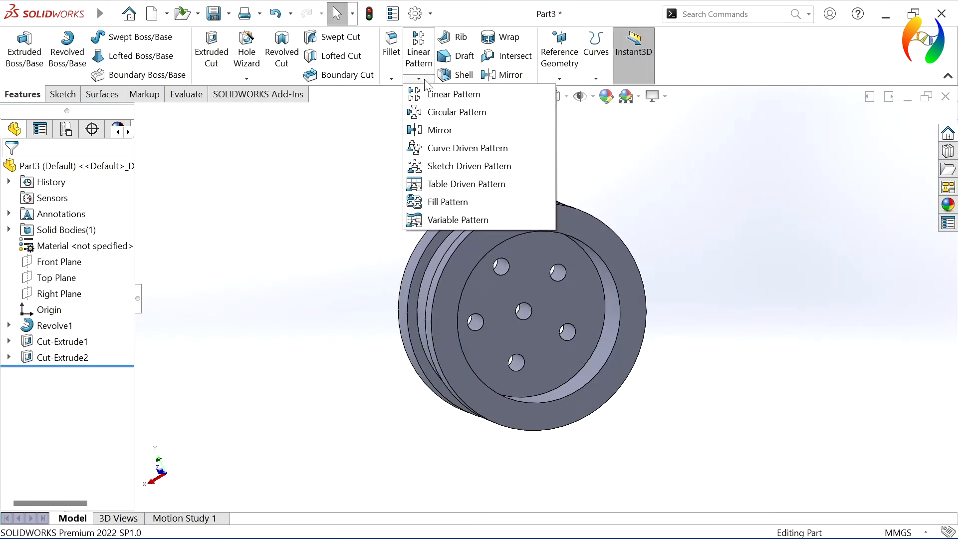
left_click(440, 114)
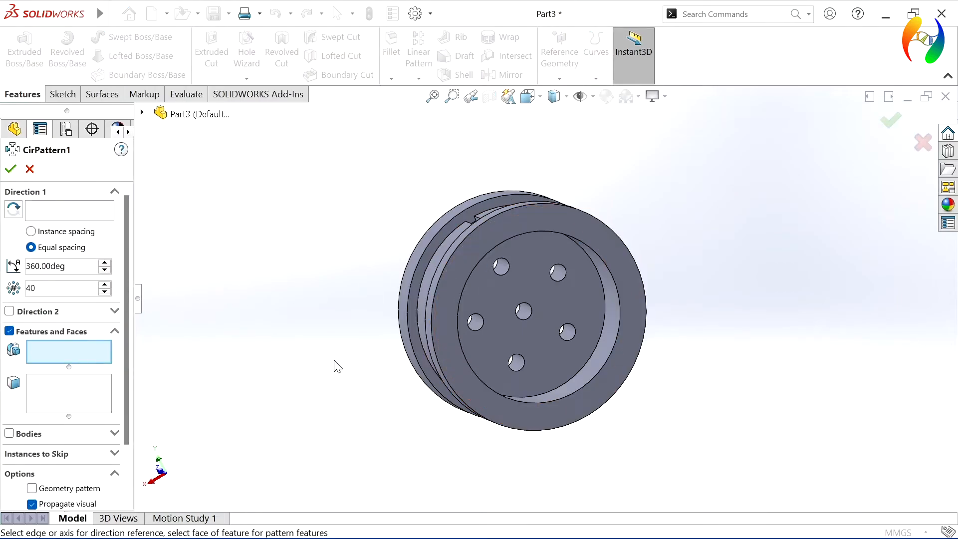
left_click(143, 113)
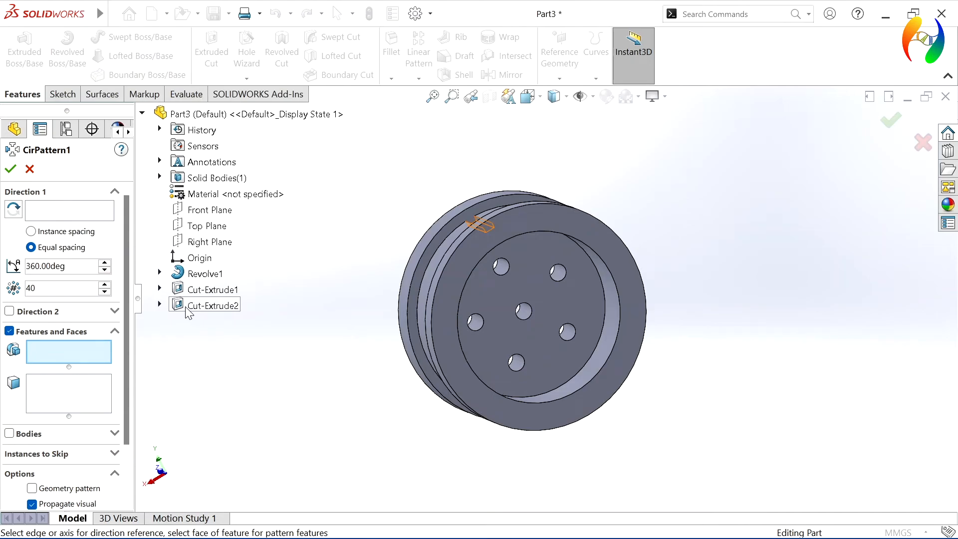
left_click(210, 305)
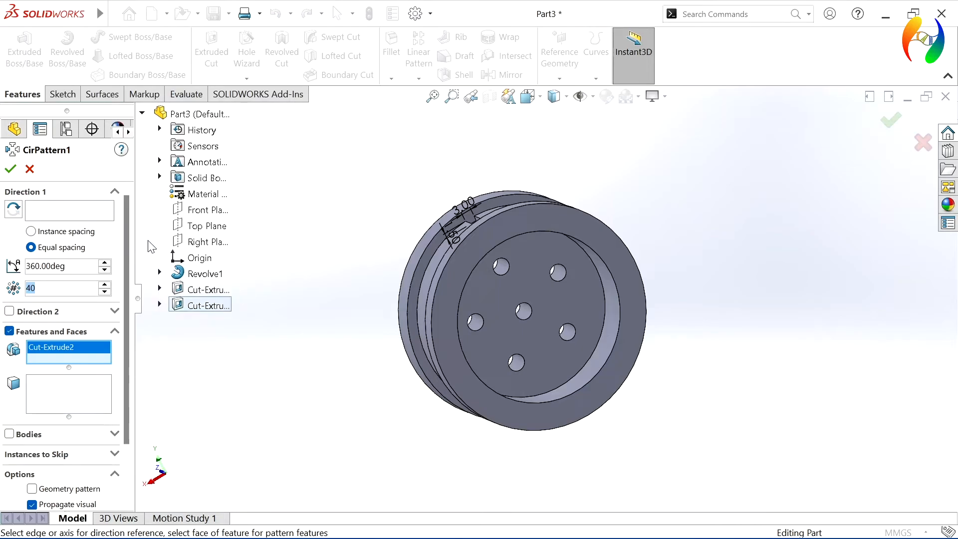
left_click(73, 215)
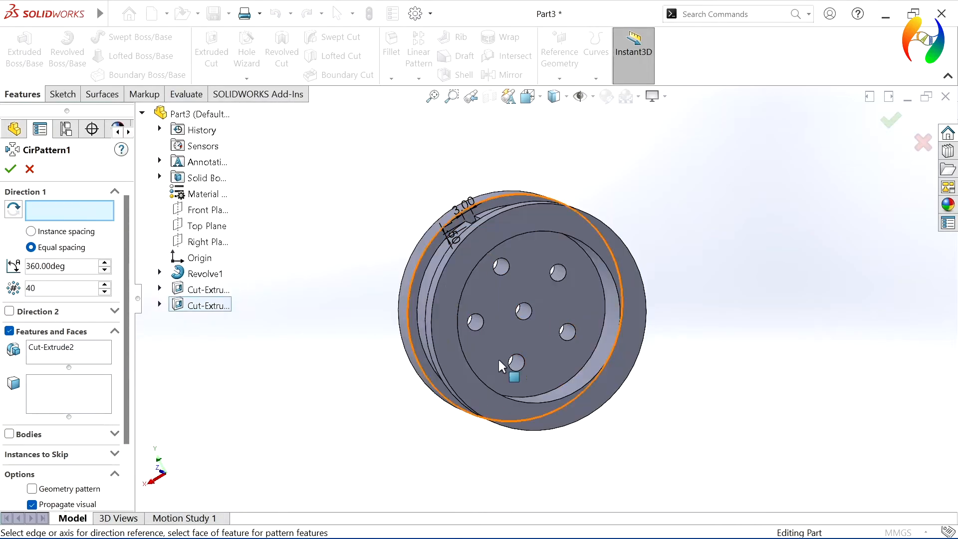
left_click(433, 306)
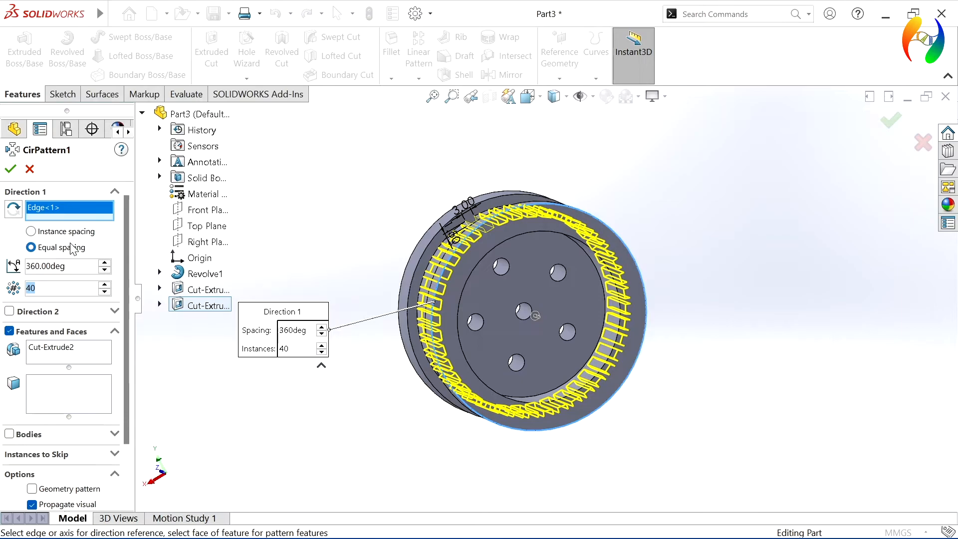
scroll(74, 248, "down", 7)
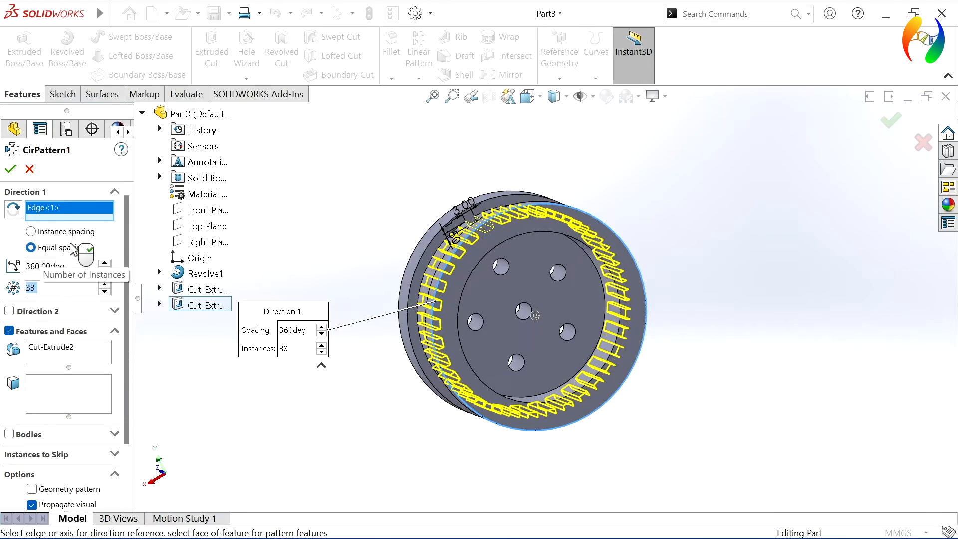
left_click(11, 170)
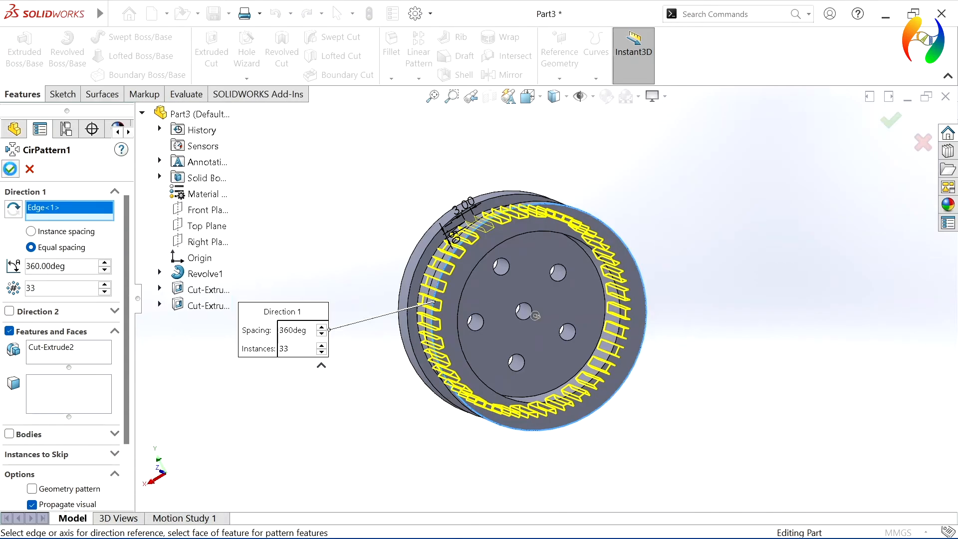
- Apply a symmetric constant-size 2 mm fillet to the outer rim faces of both flanges
middle_click_drag(771, 363, 752, 322)
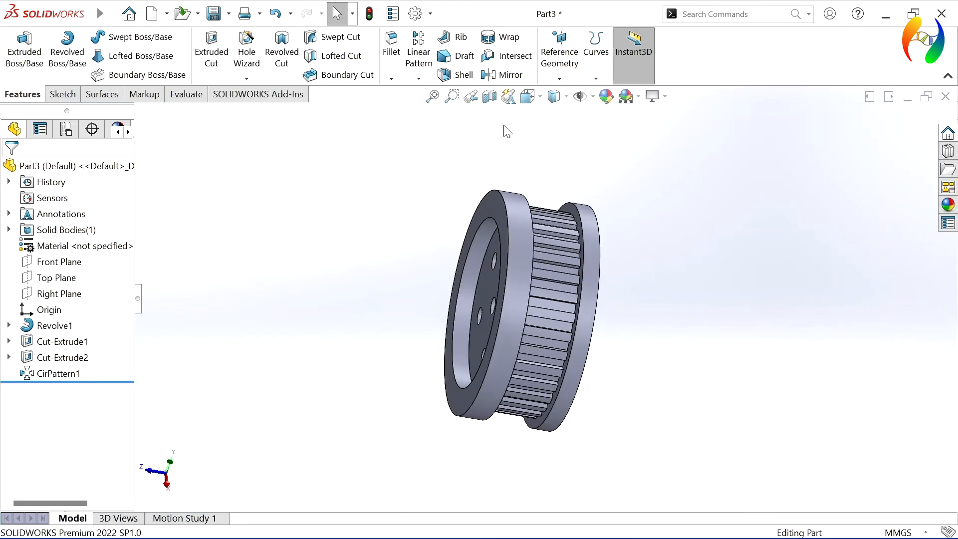
left_click(392, 50)
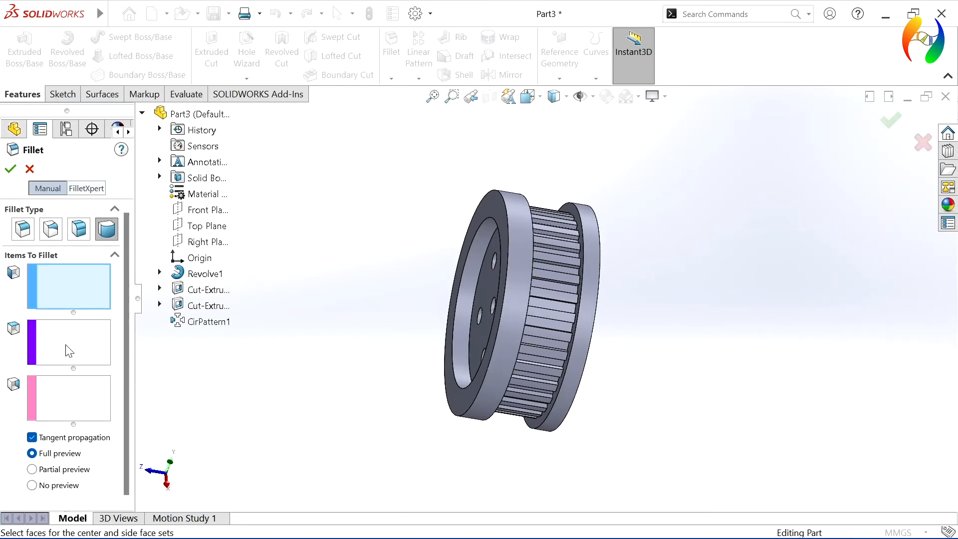
left_click(23, 229)
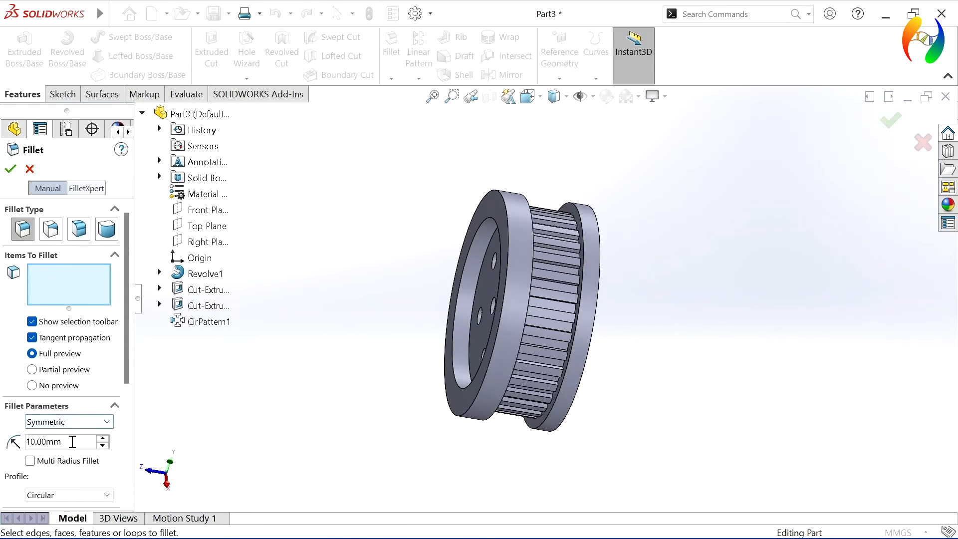
left_click_drag(72, 442, 6, 445)
type("2")
key("Return")
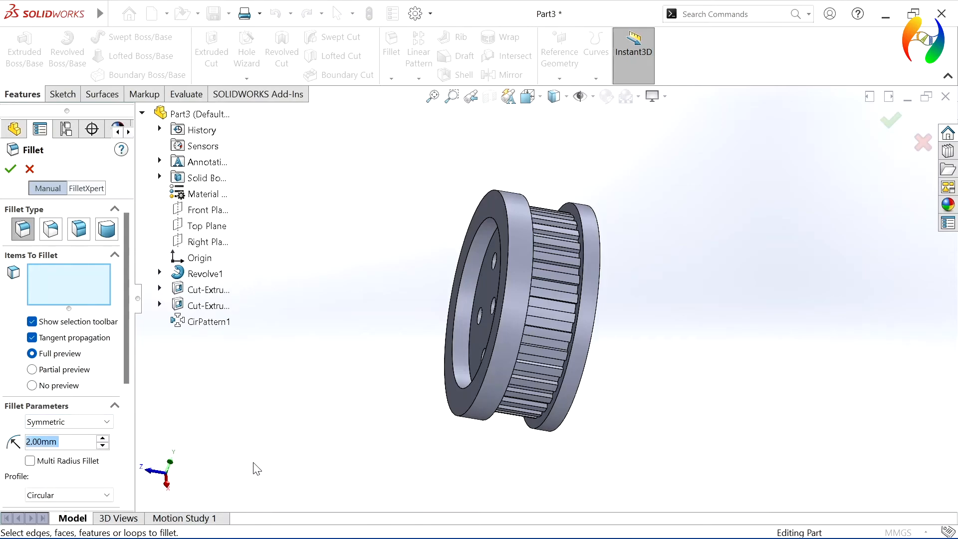
left_click(513, 301)
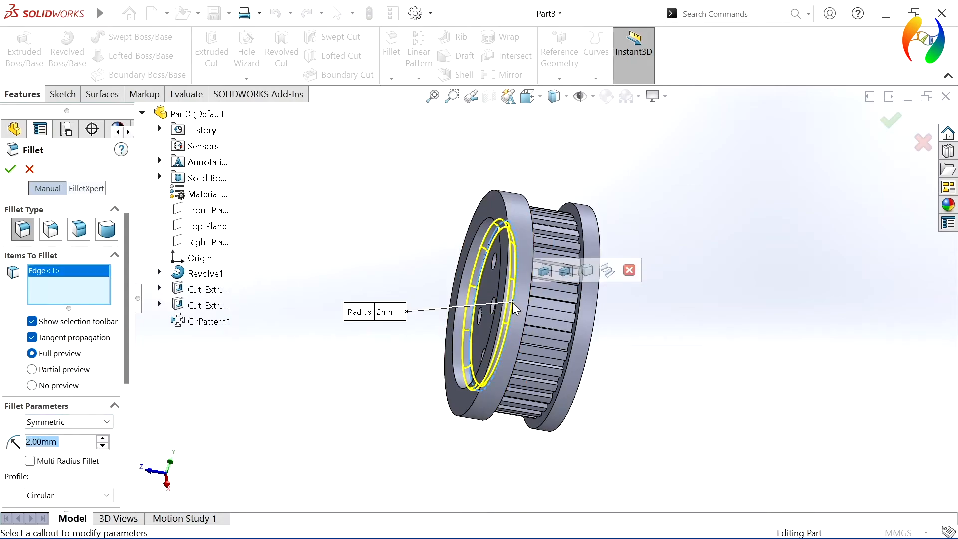
left_click(514, 302)
left_click(519, 309)
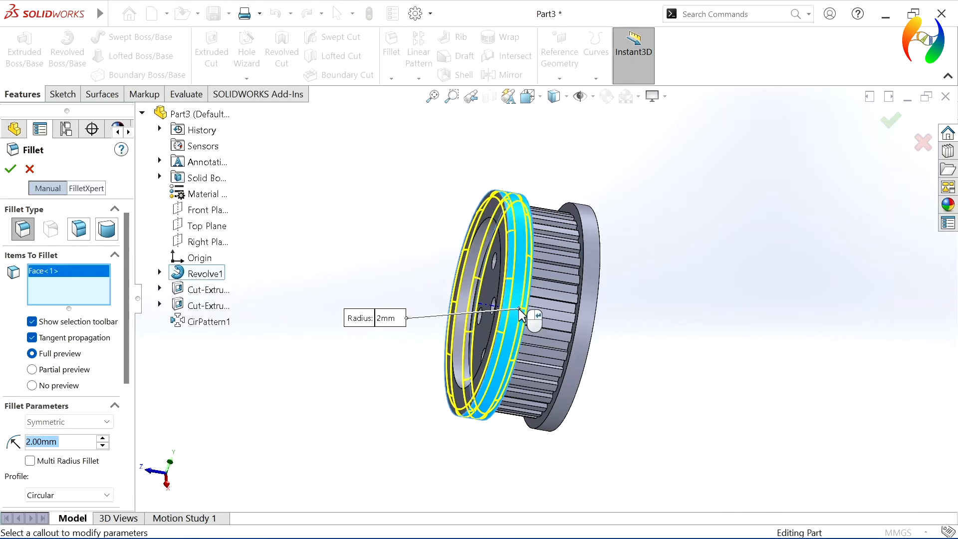
left_click(592, 318)
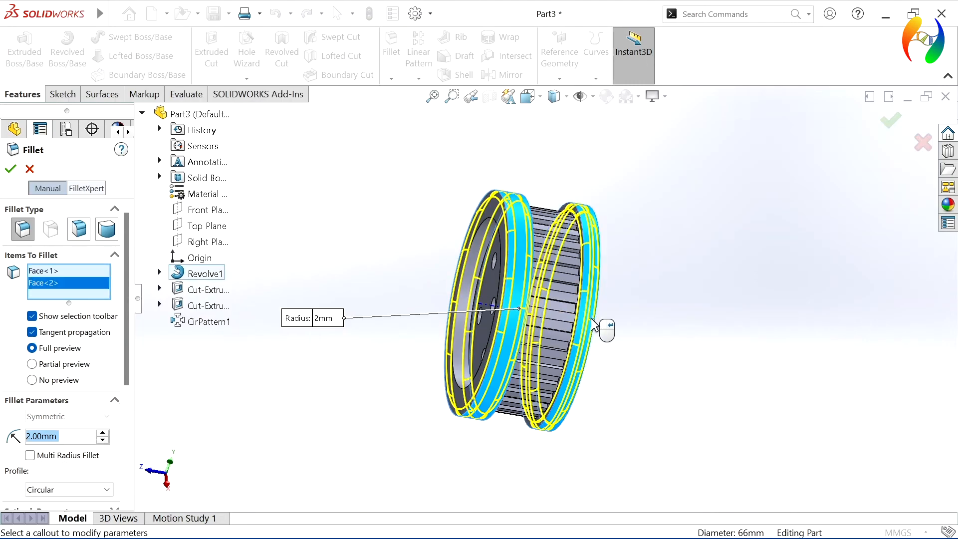
left_click(11, 169)
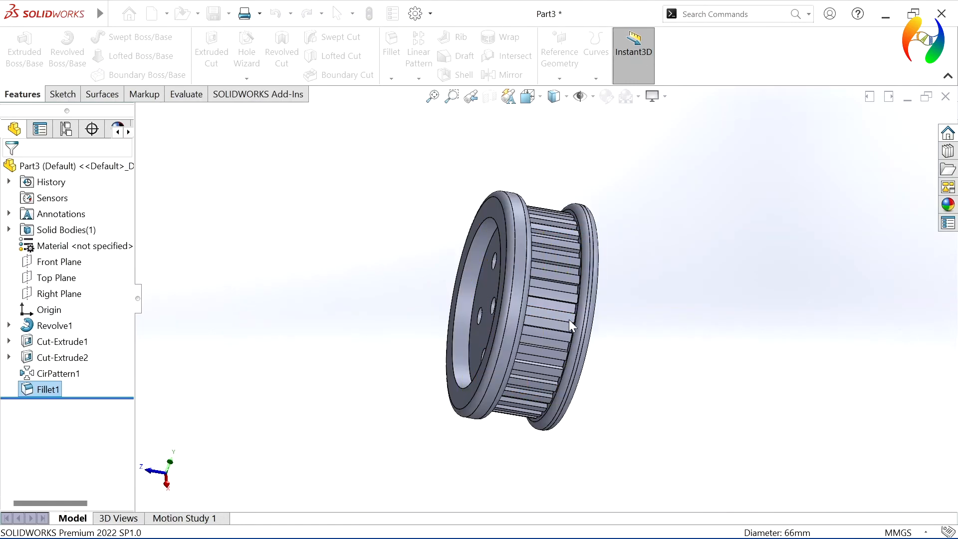
middle_click_drag(690, 352, 841, 368)
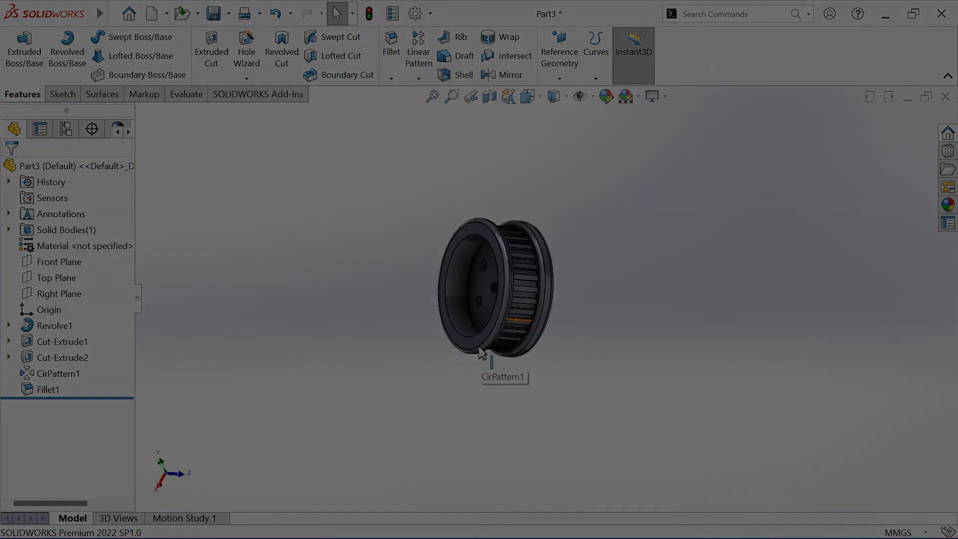
middle_click_drag(479, 347, 398, 231)
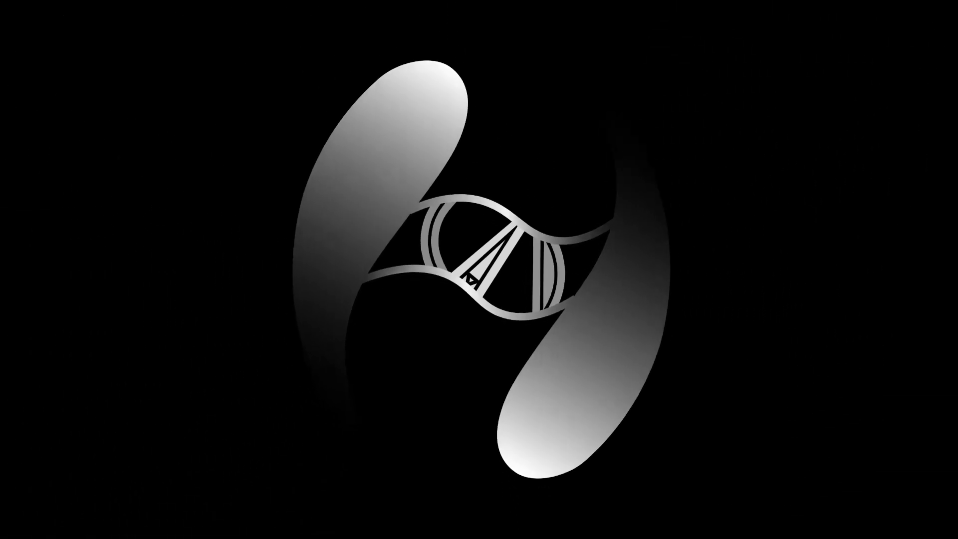